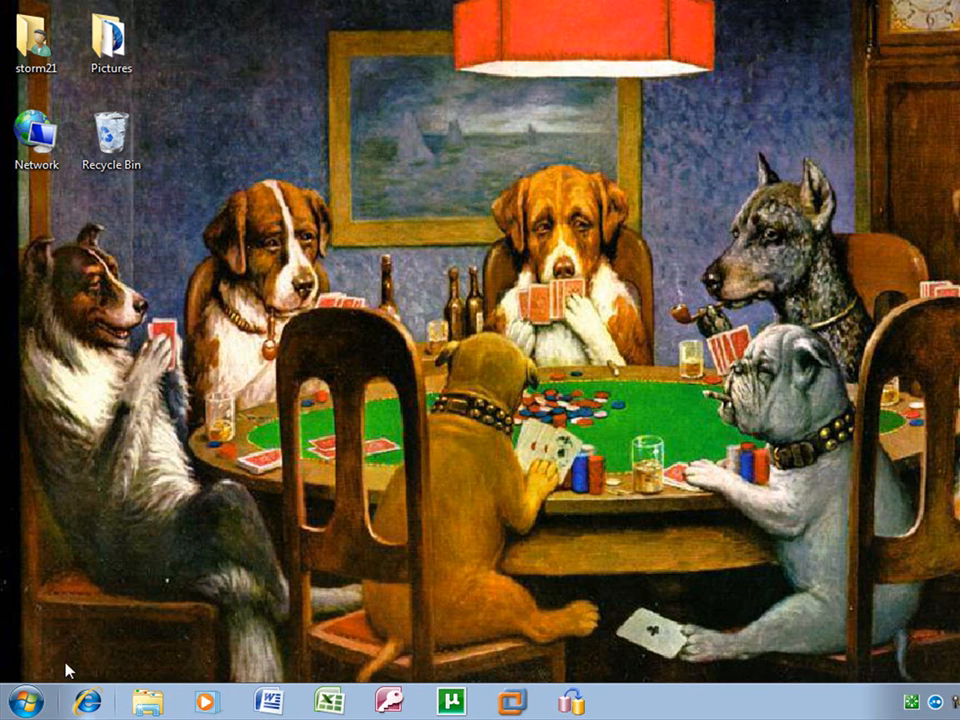
- Open System Configuration from the Control Panel's Administrative Tools and display its list of startup items
click(26, 701)
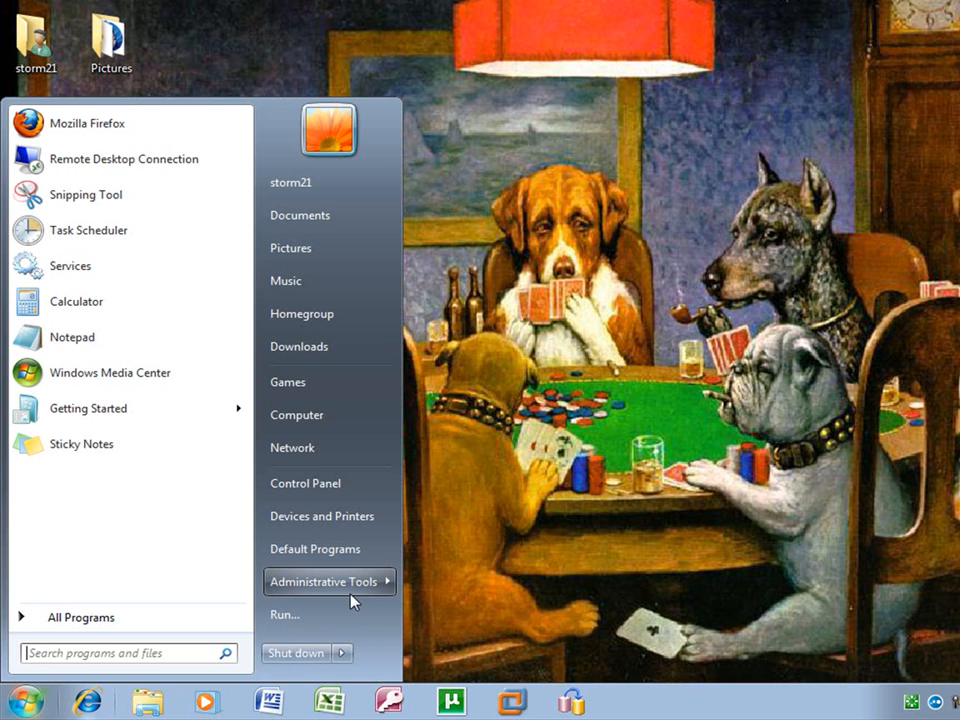
mouse_move(358, 589)
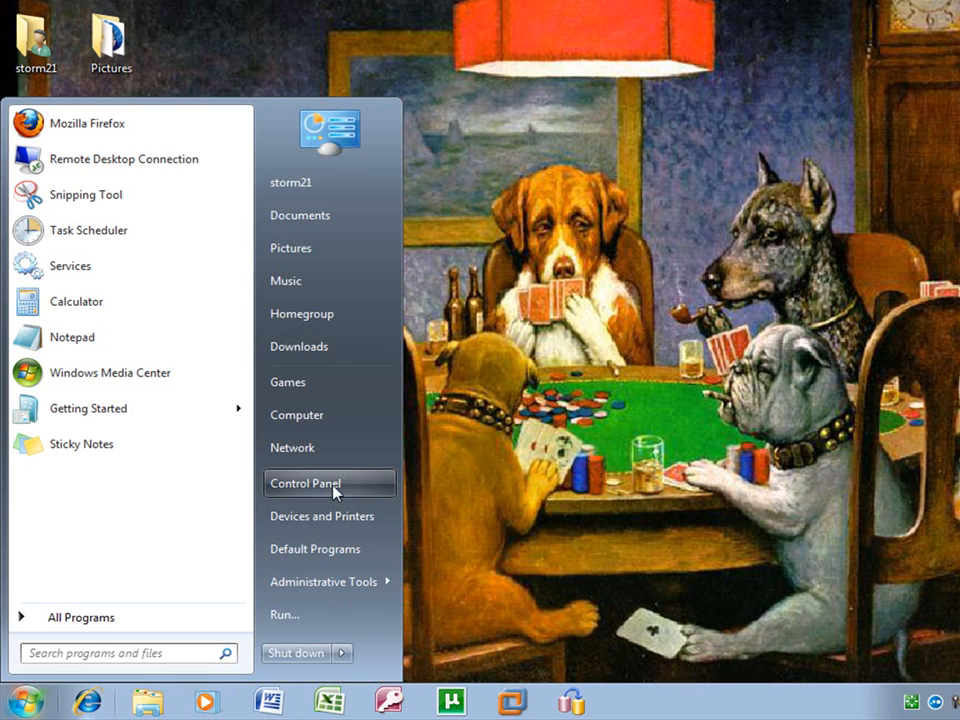
click(272, 487)
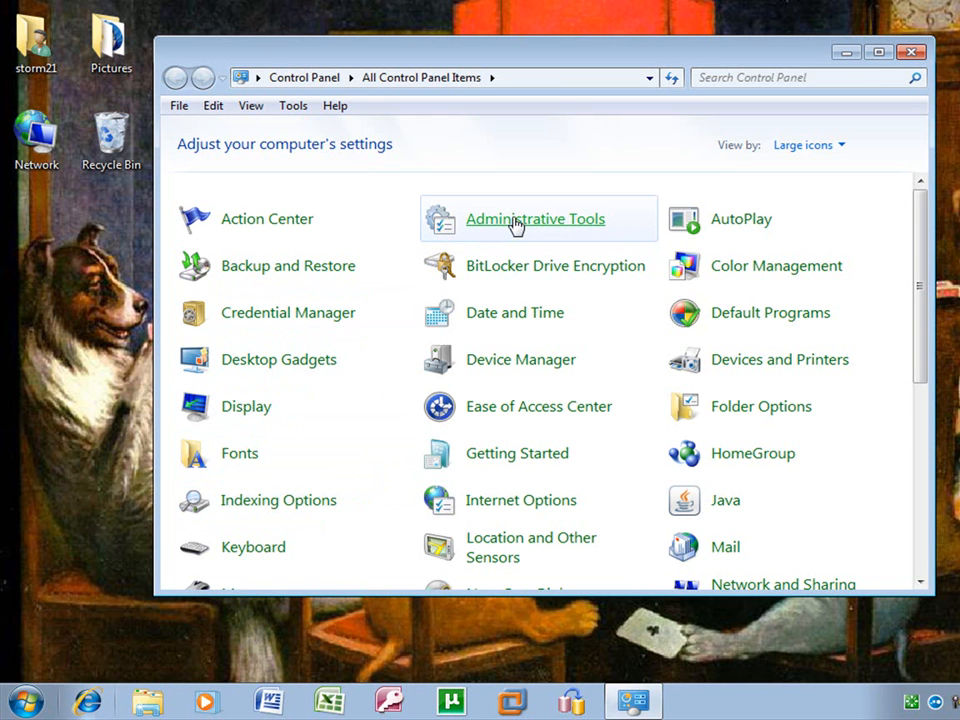
click(515, 226)
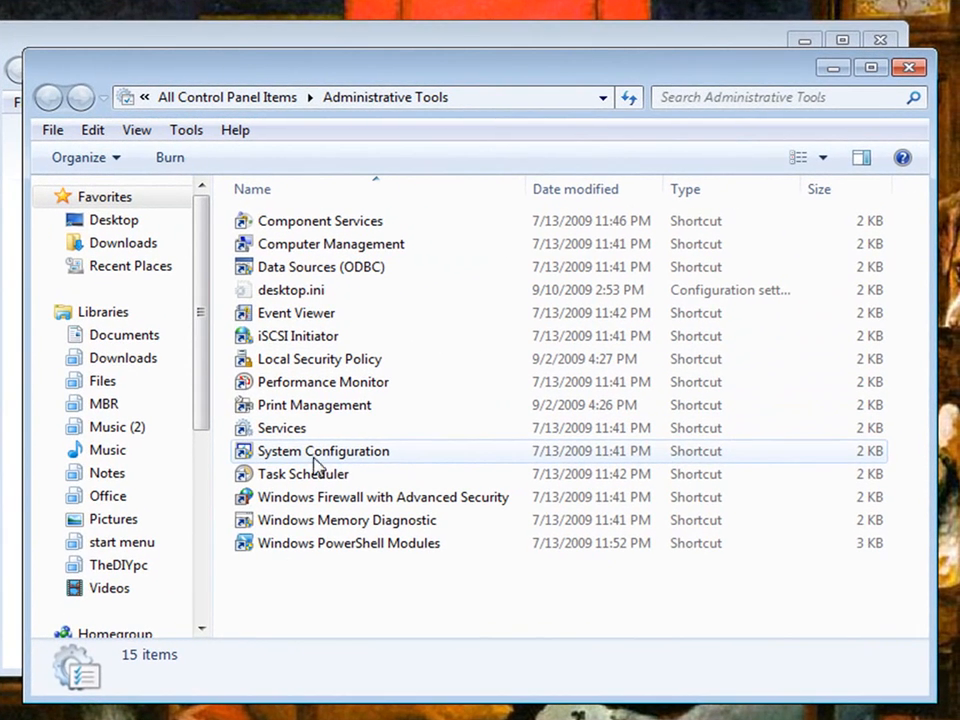
double_click(347, 456)
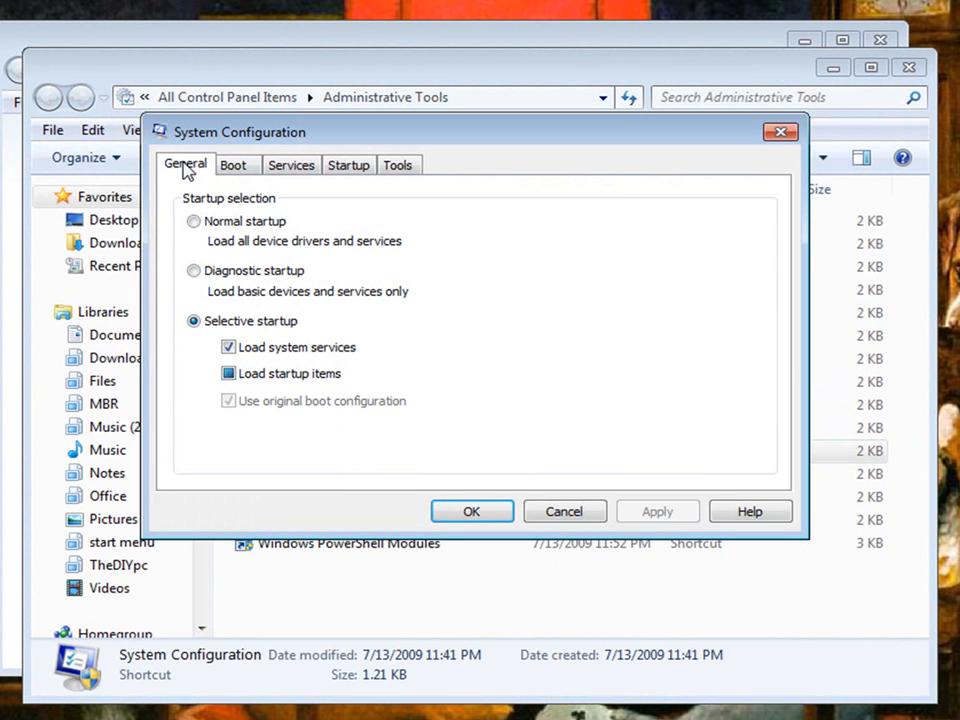
click(350, 167)
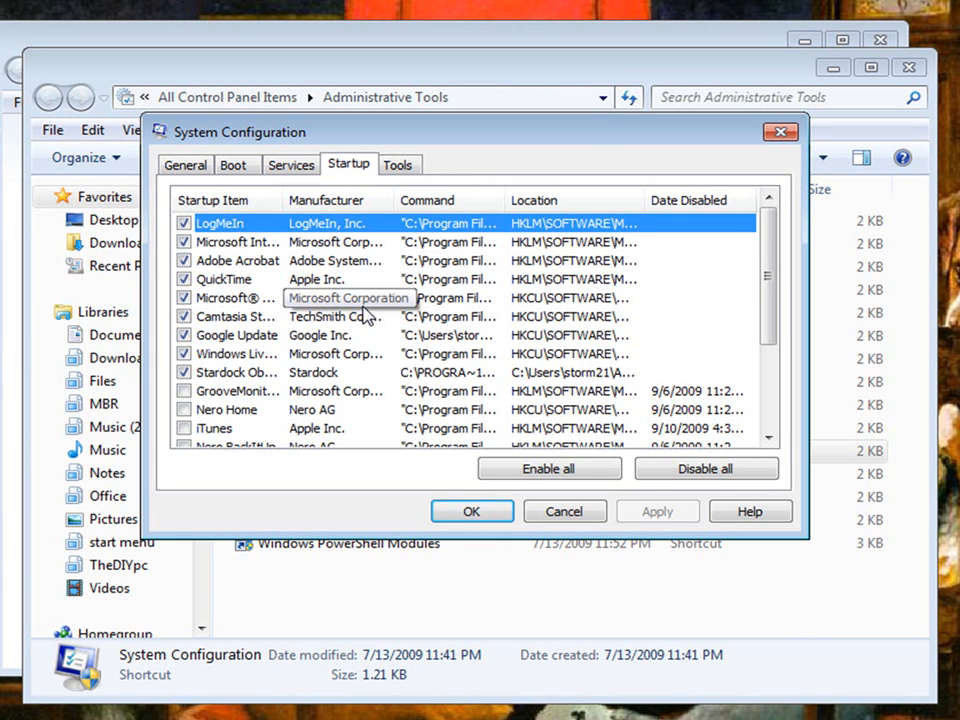
- Widen the Startup Item and Command columns so the full program names and more of the file paths are readable
scroll(365, 315, down, 3)
scroll(365, 315, up, 3)
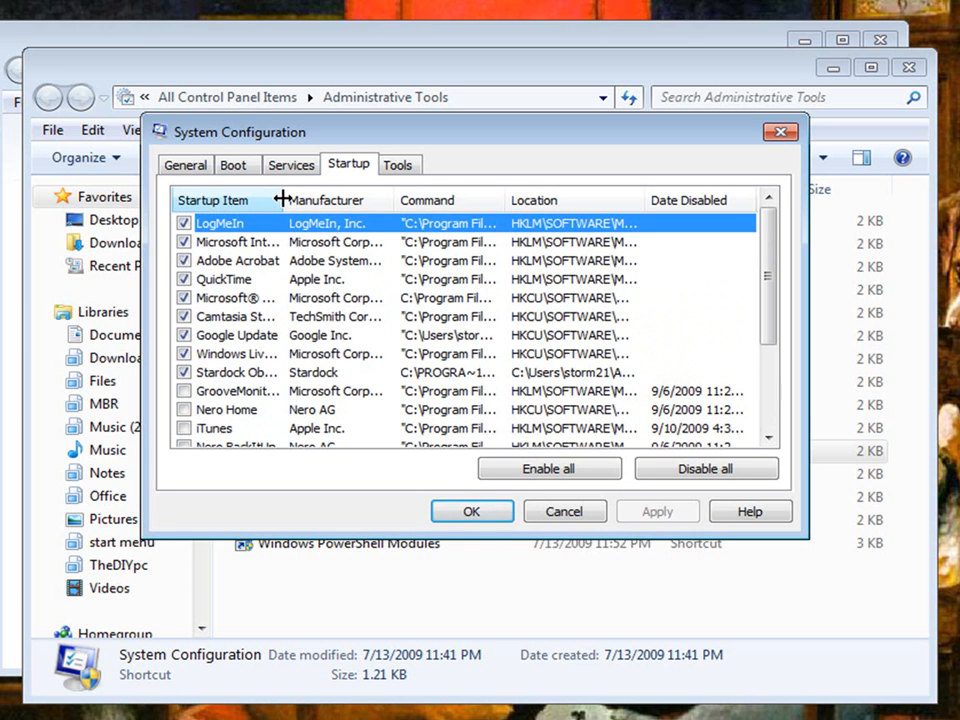
drag(283, 200, 364, 208)
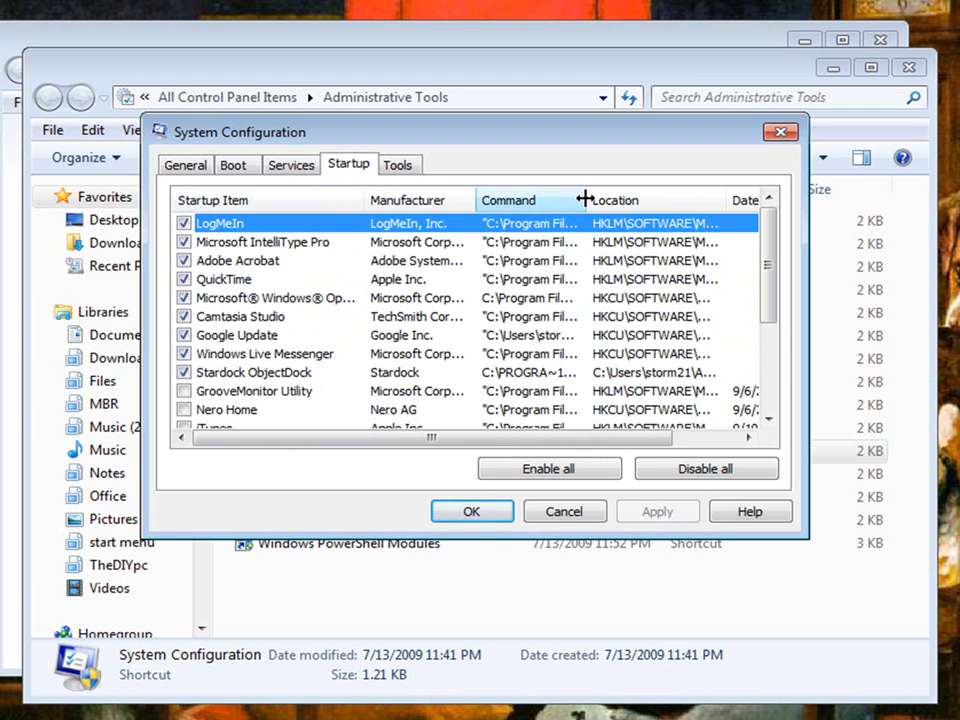
drag(585, 199, 740, 197)
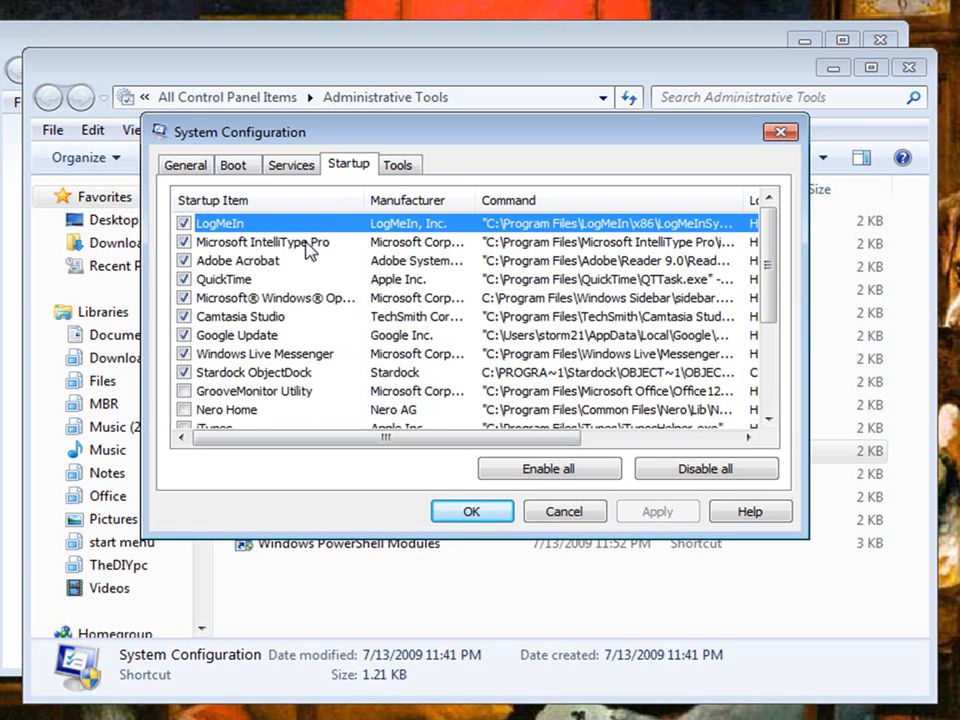
- Disable Adobe Acrobat, QuickTime and Windows Live Messenger in the list of startup items
click(245, 263)
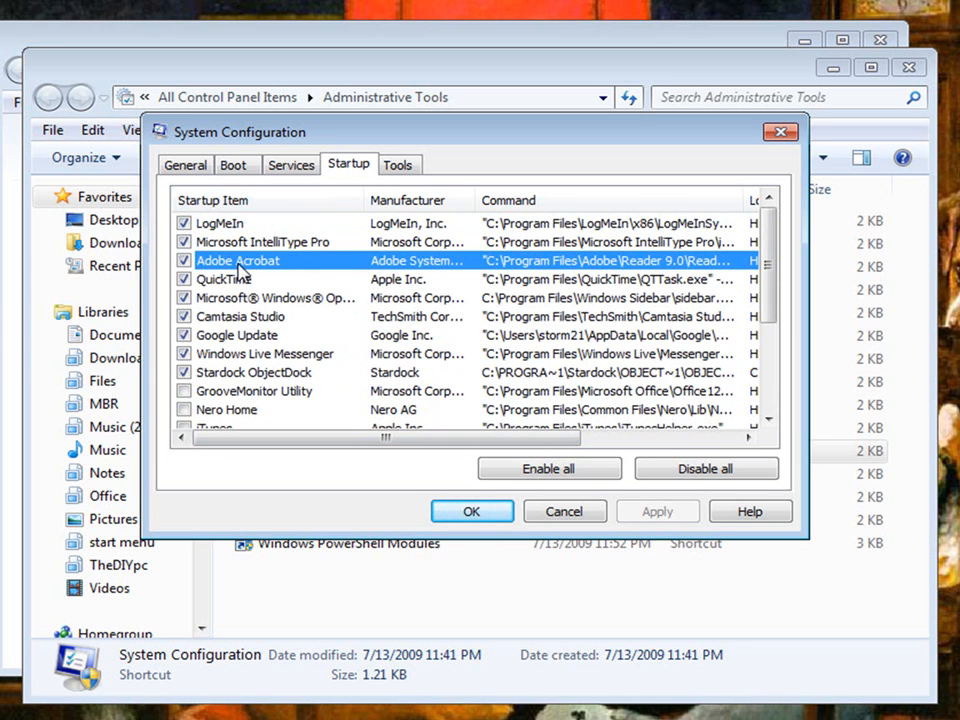
click(184, 261)
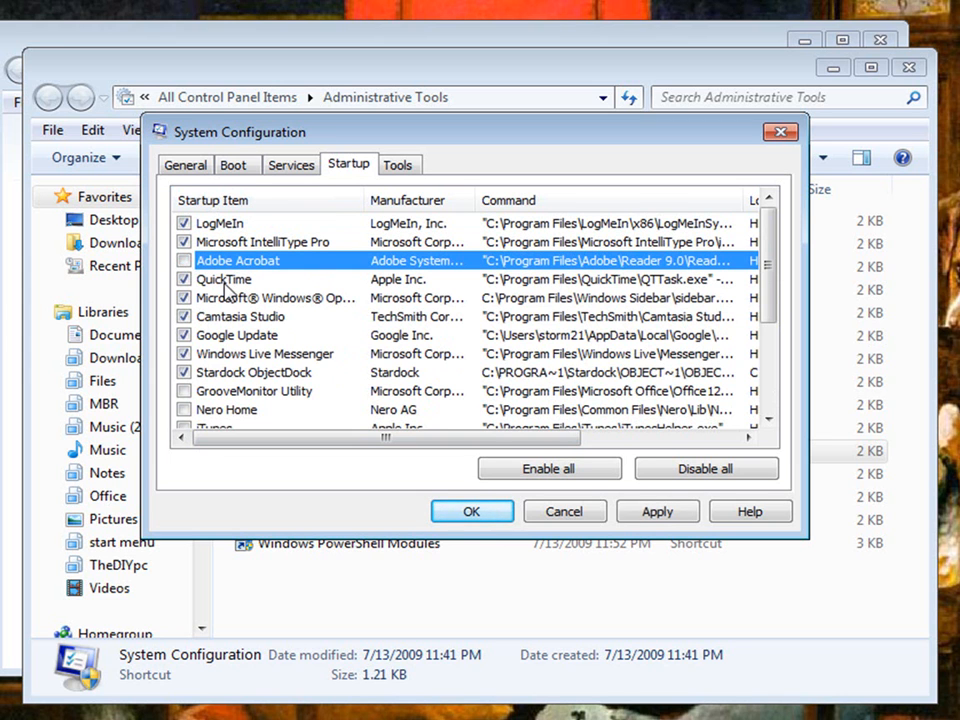
click(226, 283)
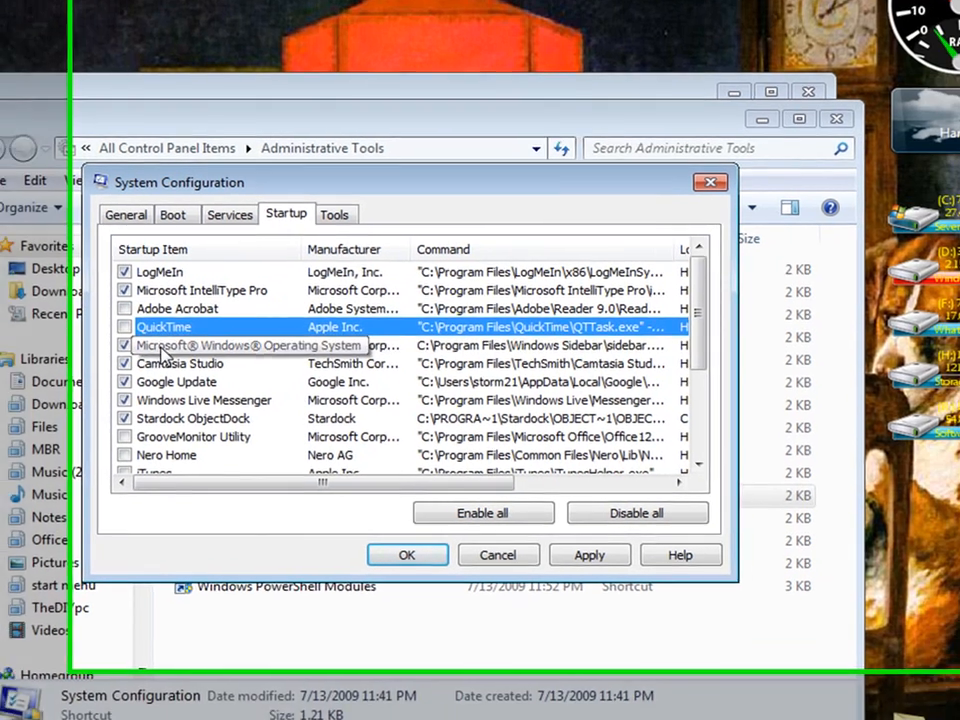
click(238, 300)
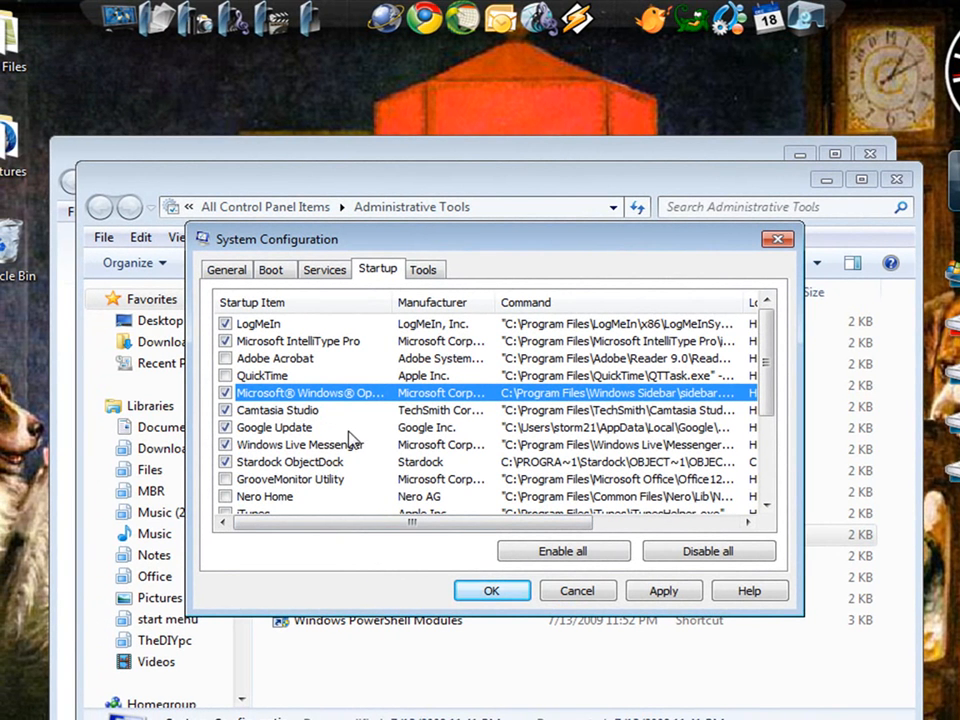
click(279, 428)
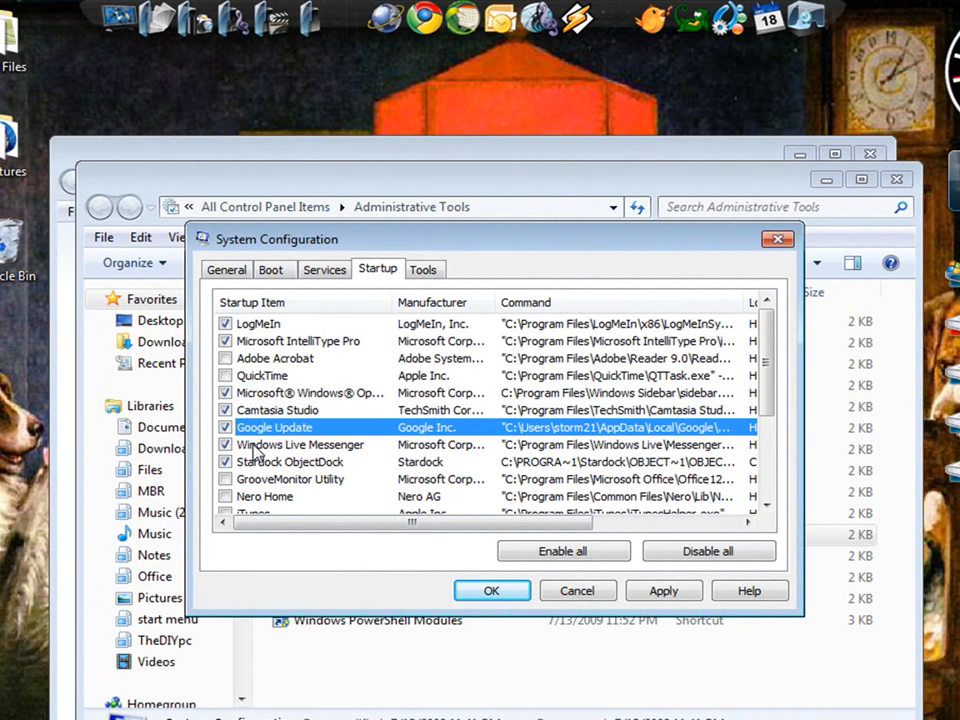
click(350, 445)
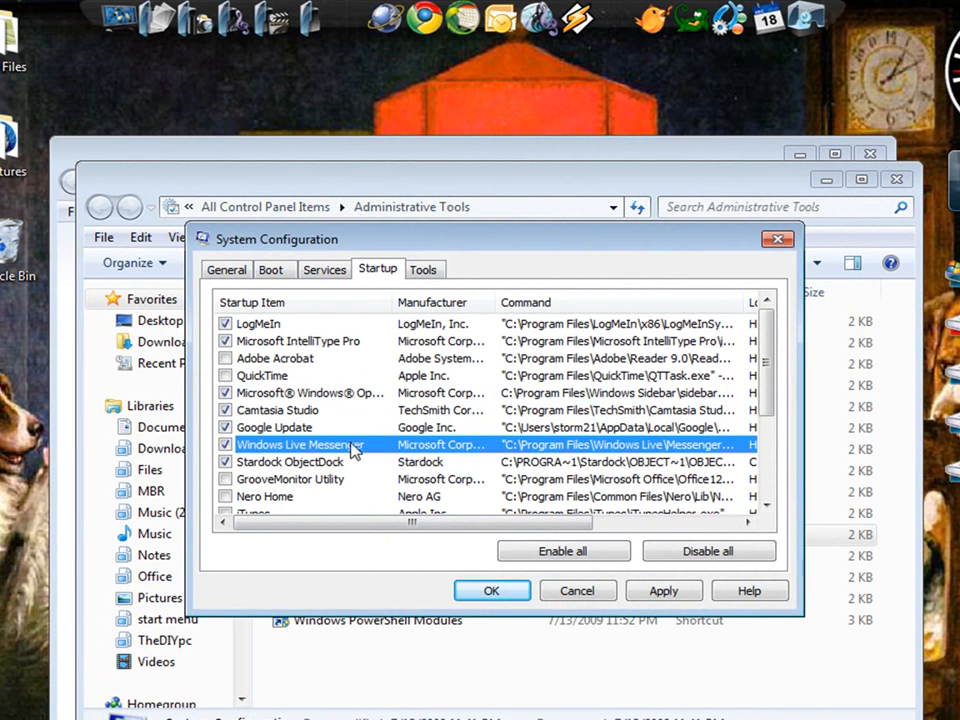
click(225, 446)
- Review the remaining startup entries from Stardock ObjectDock down to VMware Workstation, checking which ones are enabled
click(342, 463)
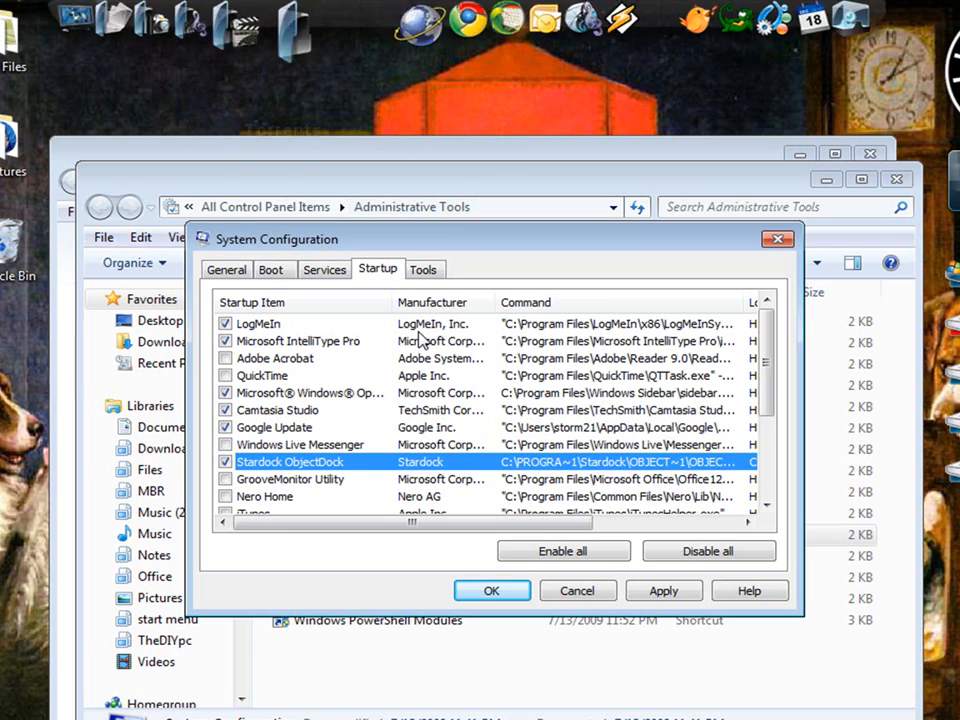
scroll(764, 400, down, 2)
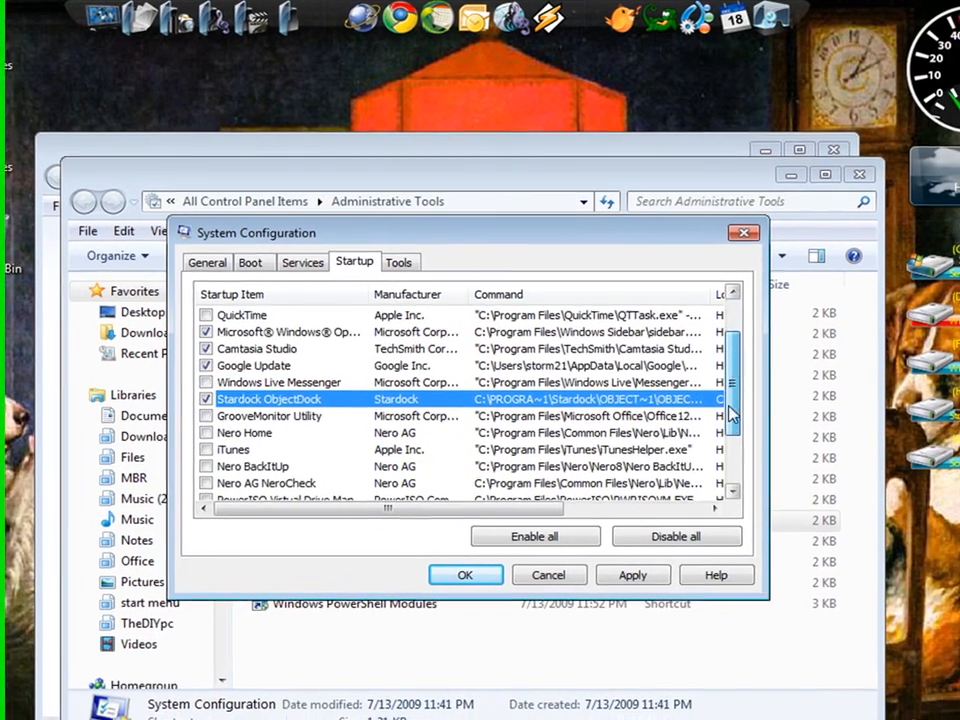
click(298, 361)
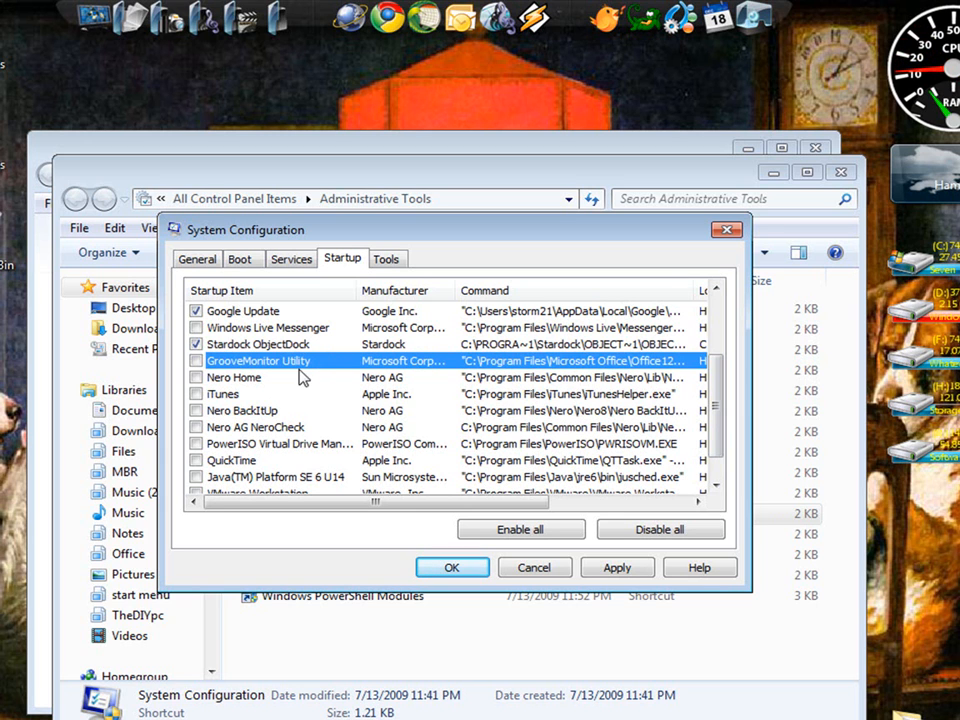
click(270, 380)
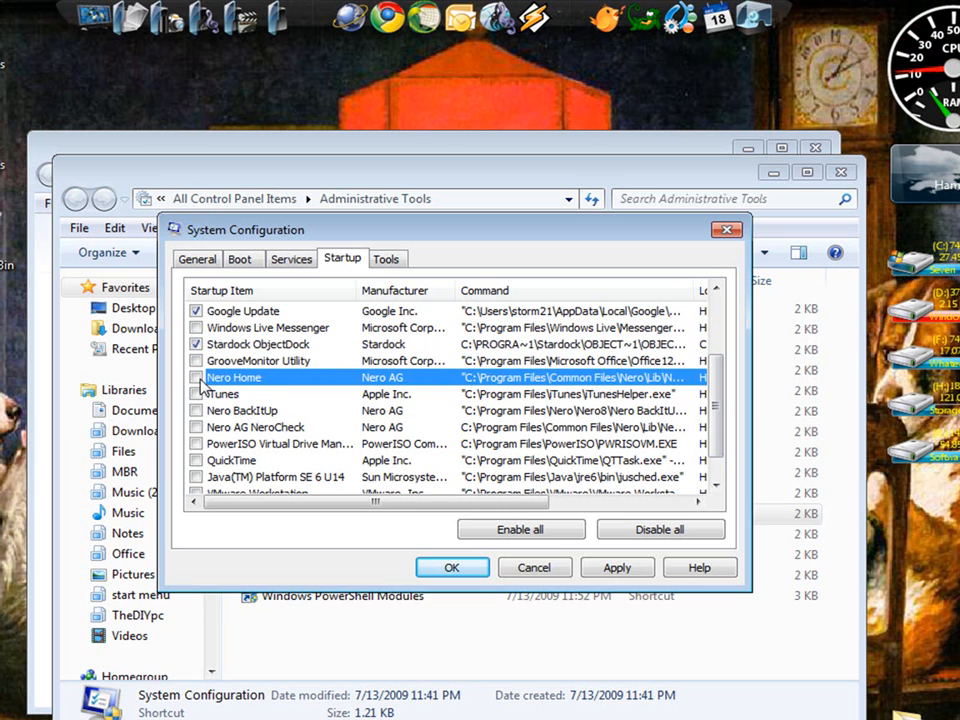
click(241, 396)
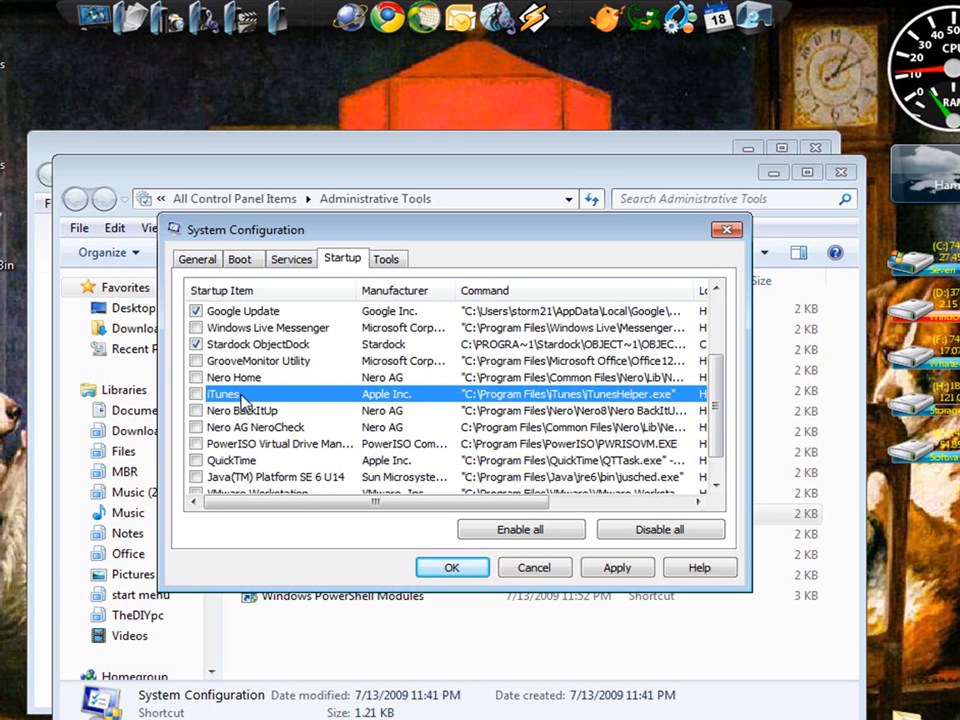
click(312, 415)
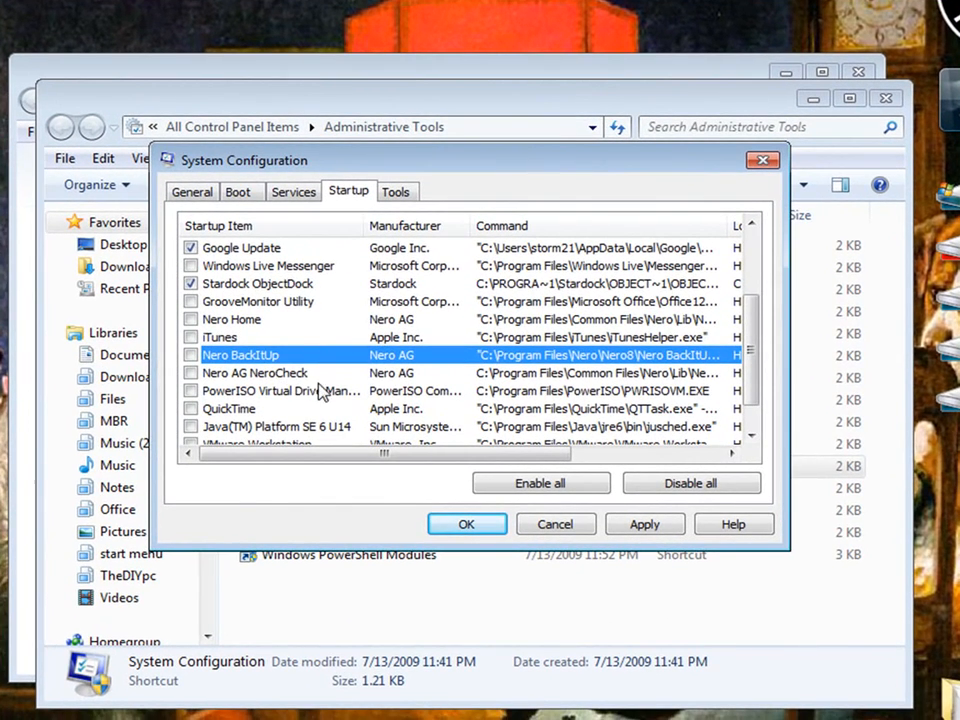
click(369, 373)
scroll(369, 373, down, 1)
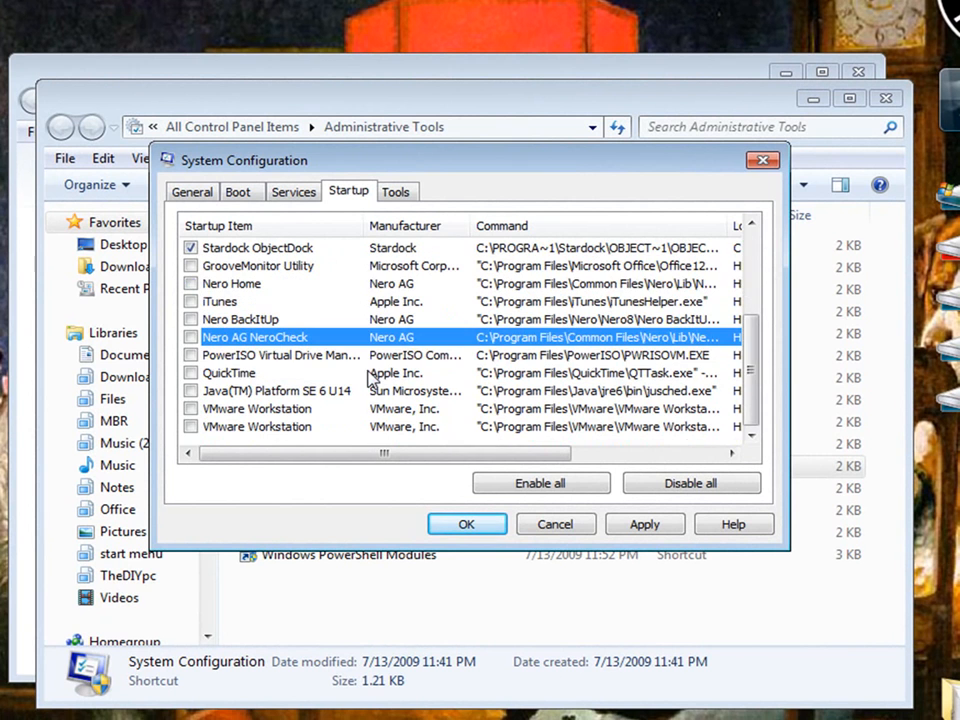
click(318, 356)
click(320, 373)
click(330, 391)
click(338, 409)
click(356, 428)
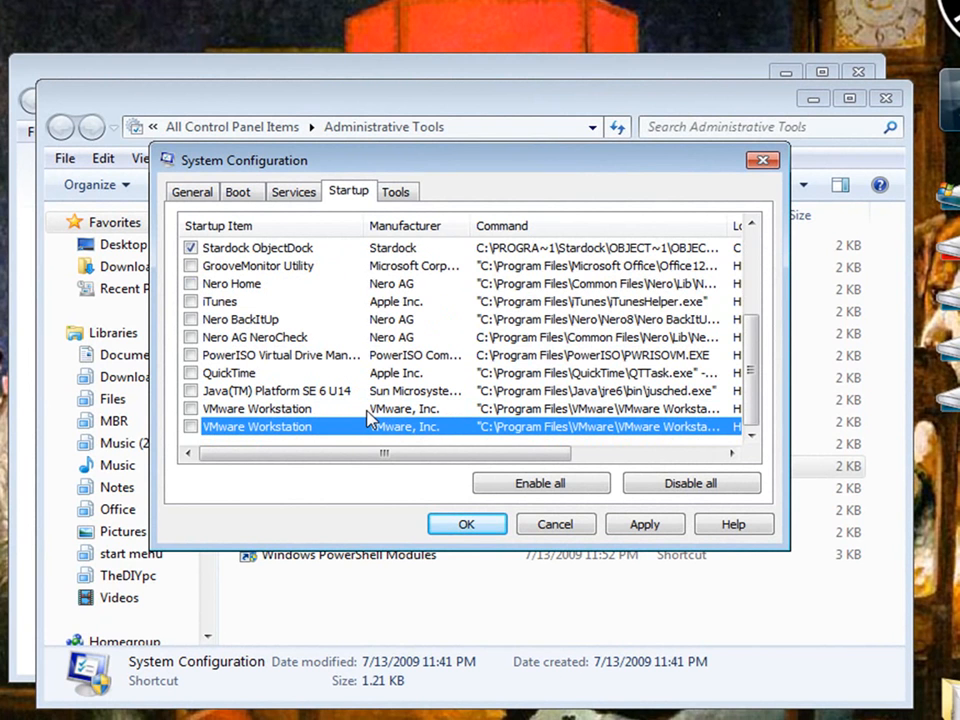
scroll(285, 275, up, 3)
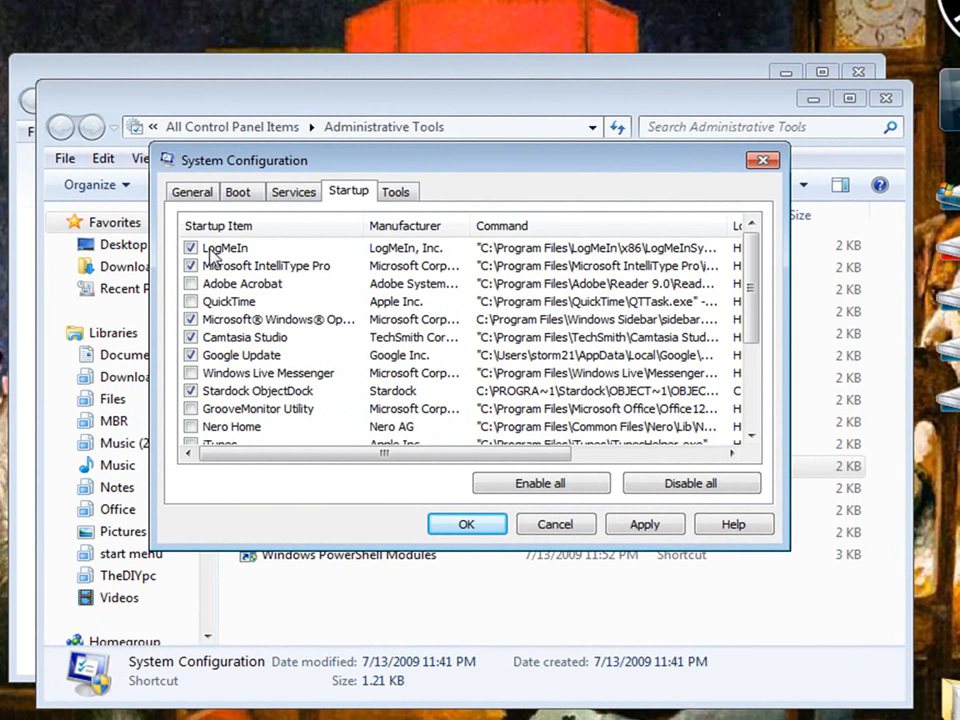
- Apply the startup changes and close System Configuration along with the Administrative Tools and Control Panel windows
click(648, 526)
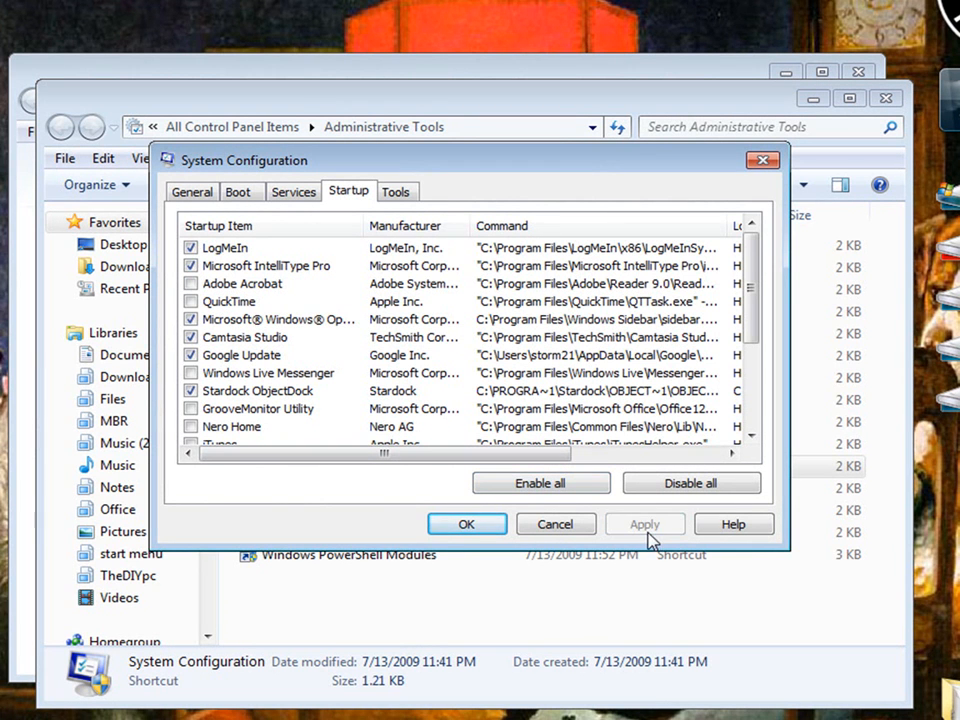
click(474, 526)
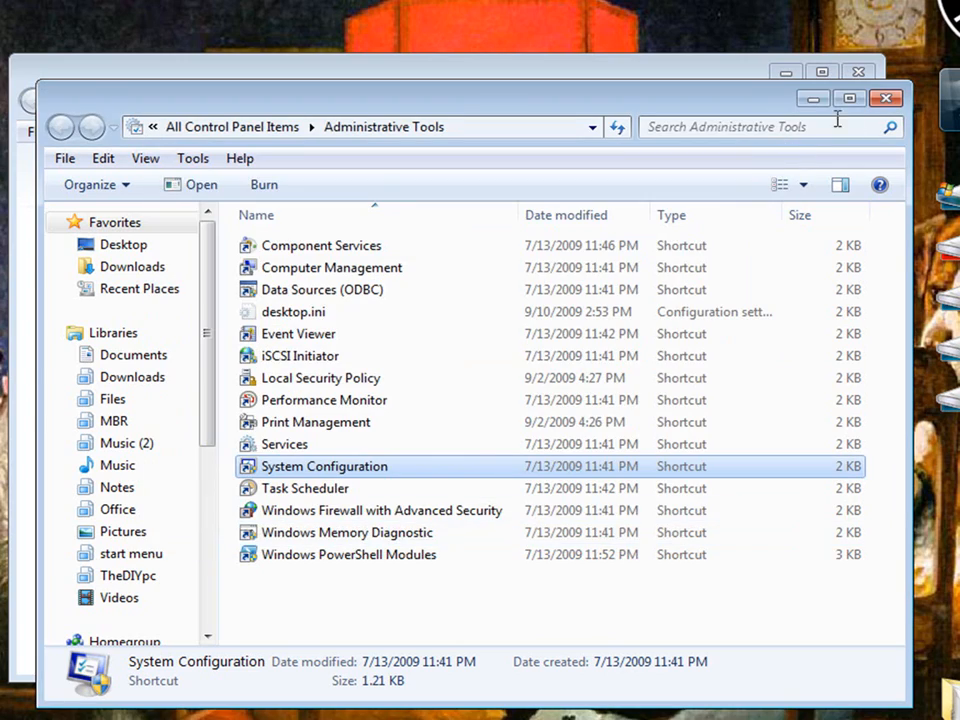
click(885, 97)
click(862, 76)
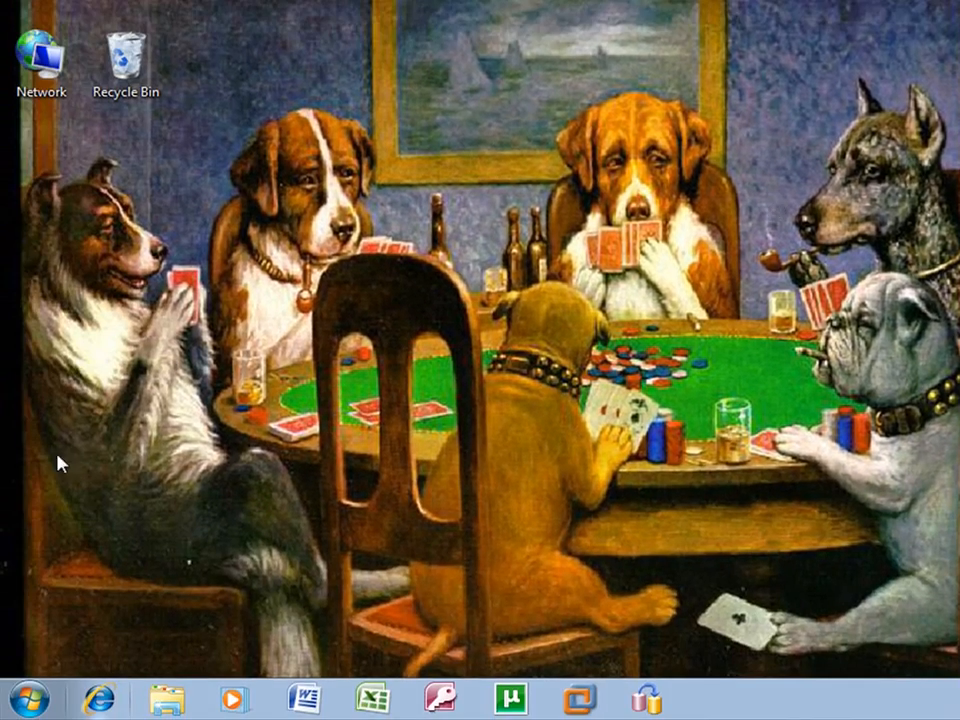
- Launch Registry Editor by running regedit and allow it to make changes to the computer
click(36, 700)
click(57, 648)
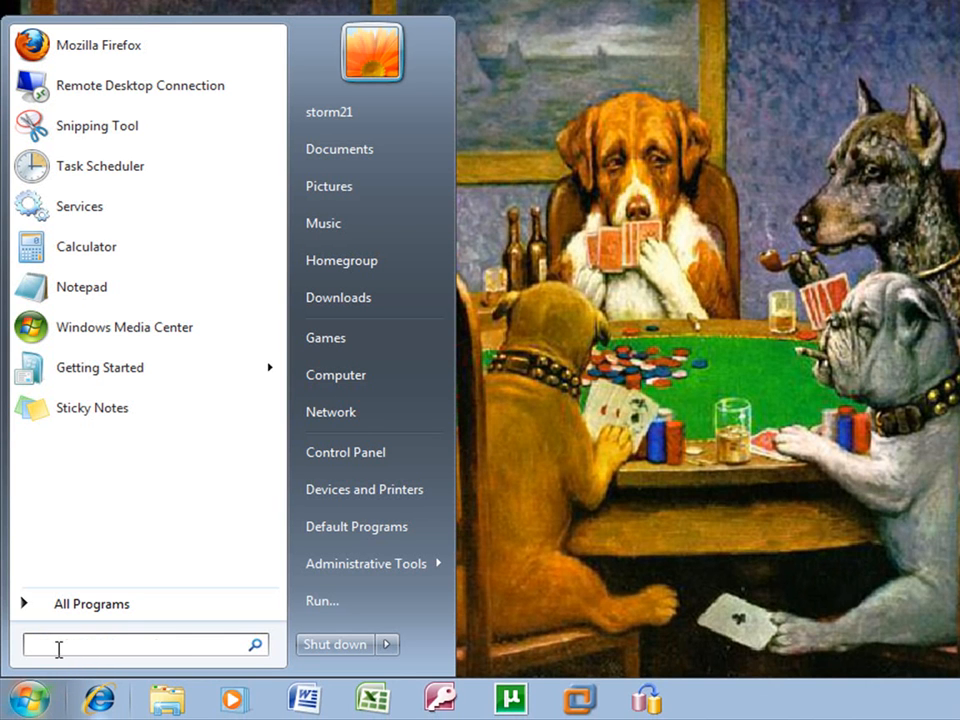
text(r)
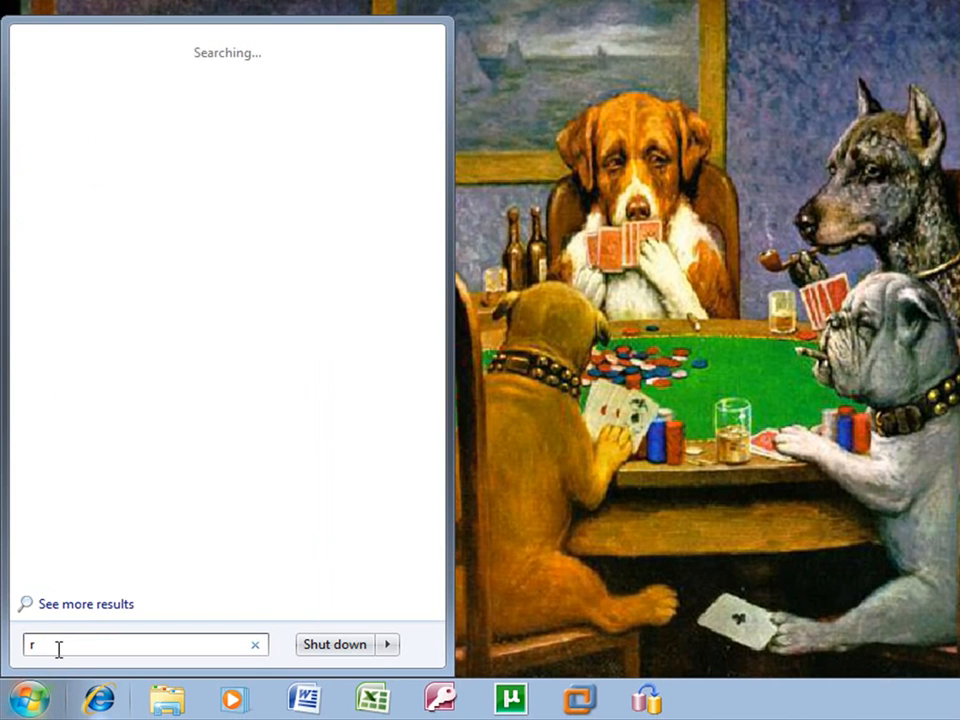
text(egedit)
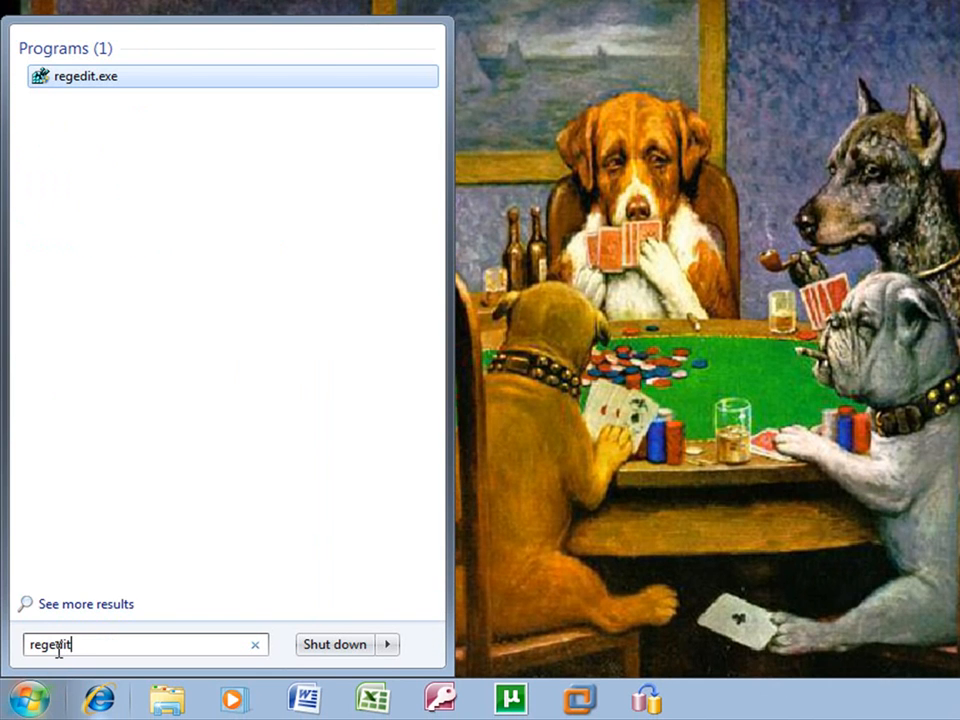
key(Return)
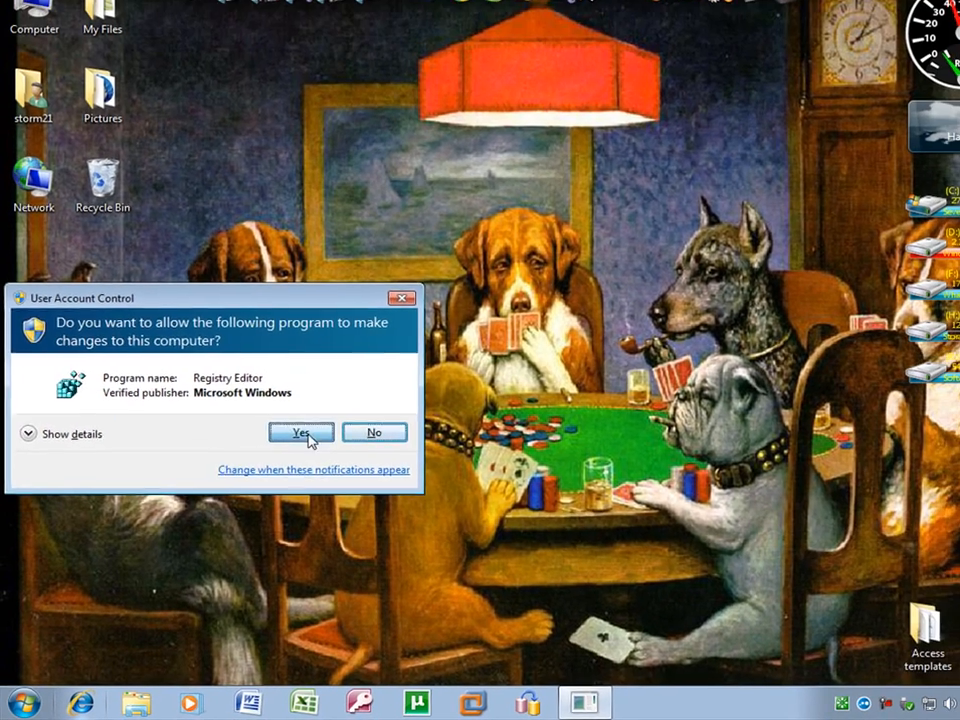
click(369, 368)
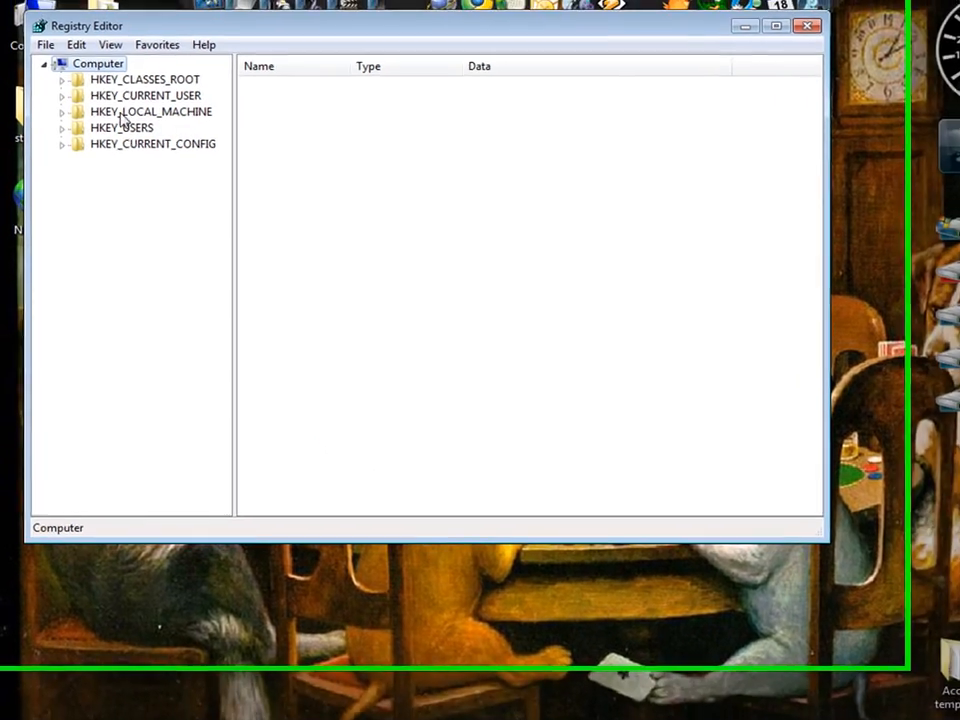
- Expand the registry tree down to HKEY_LOCAL_MACHINE\SOFTWARE\Microsoft\Shared Tools
click(120, 113)
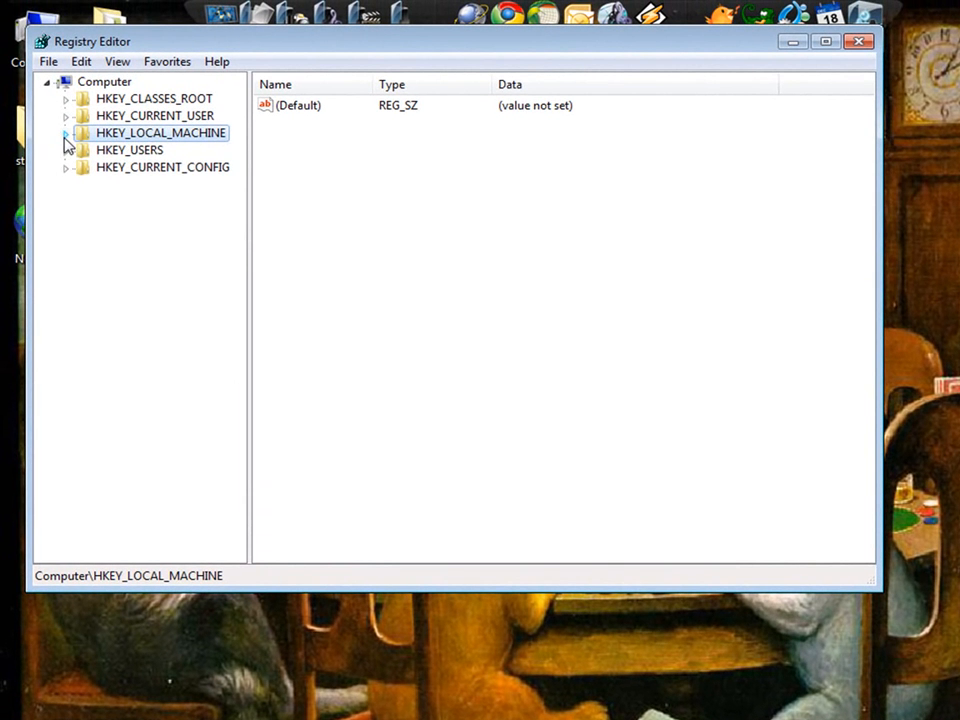
click(65, 134)
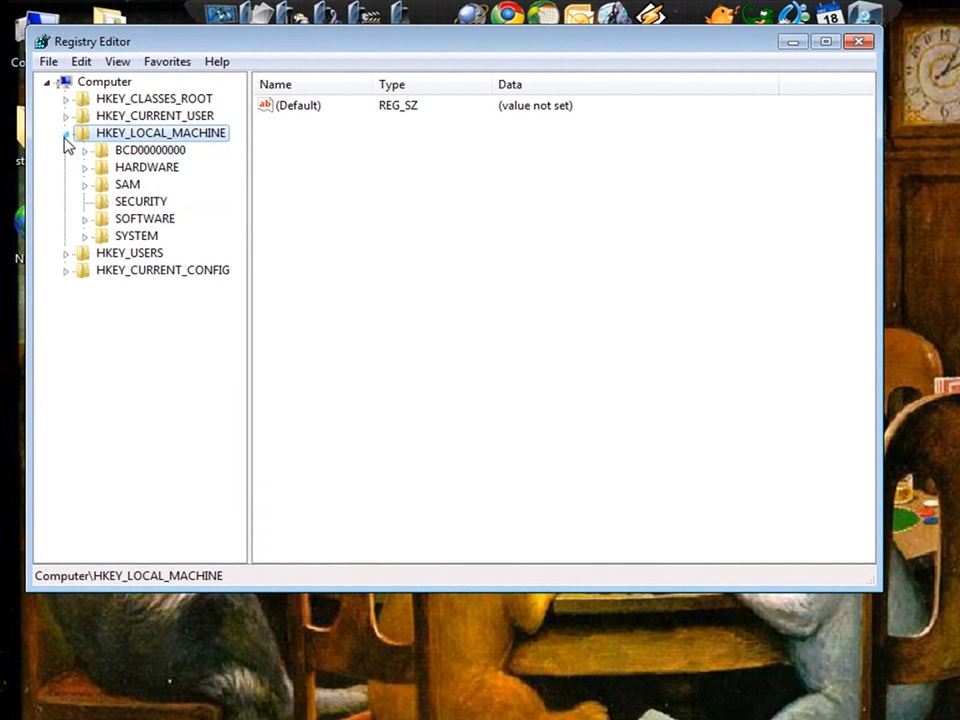
click(86, 220)
drag(242, 228, 240, 343)
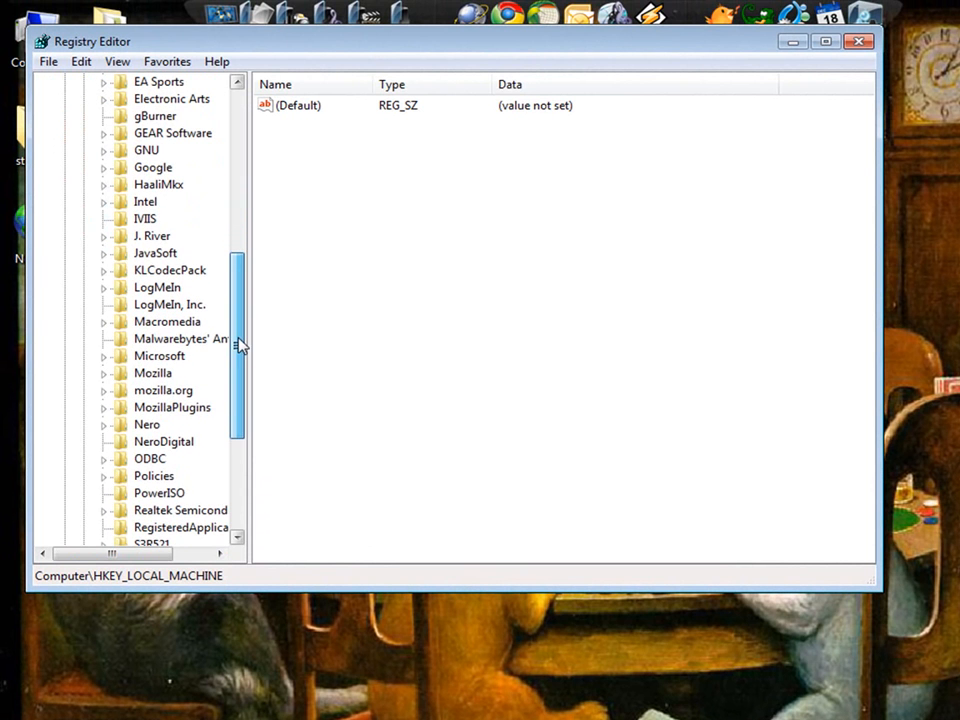
click(103, 357)
drag(239, 200, 240, 384)
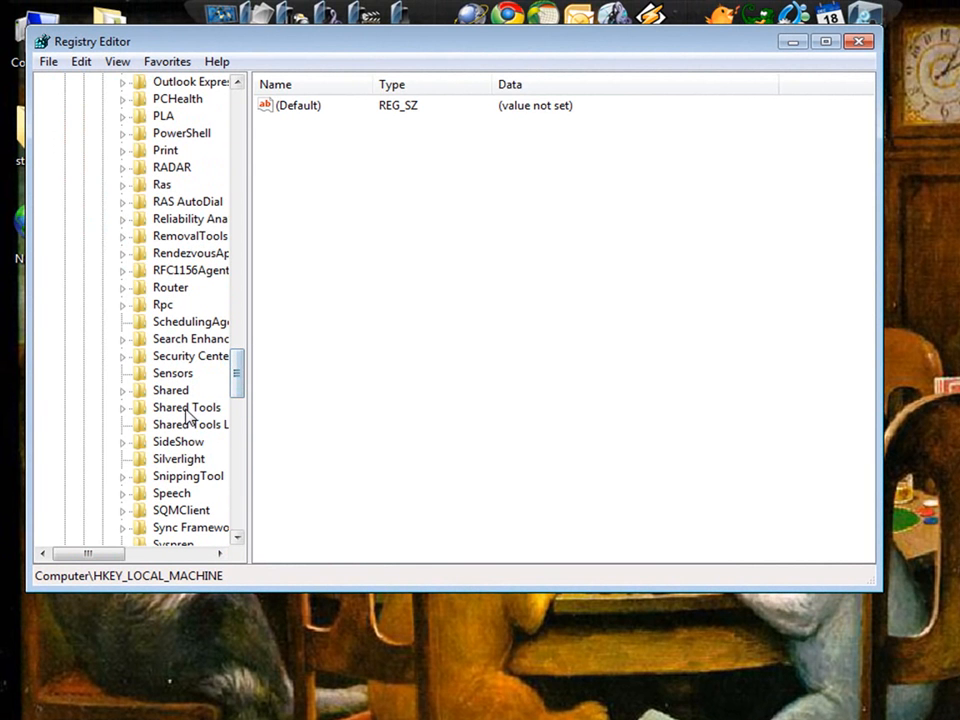
click(187, 408)
click(121, 409)
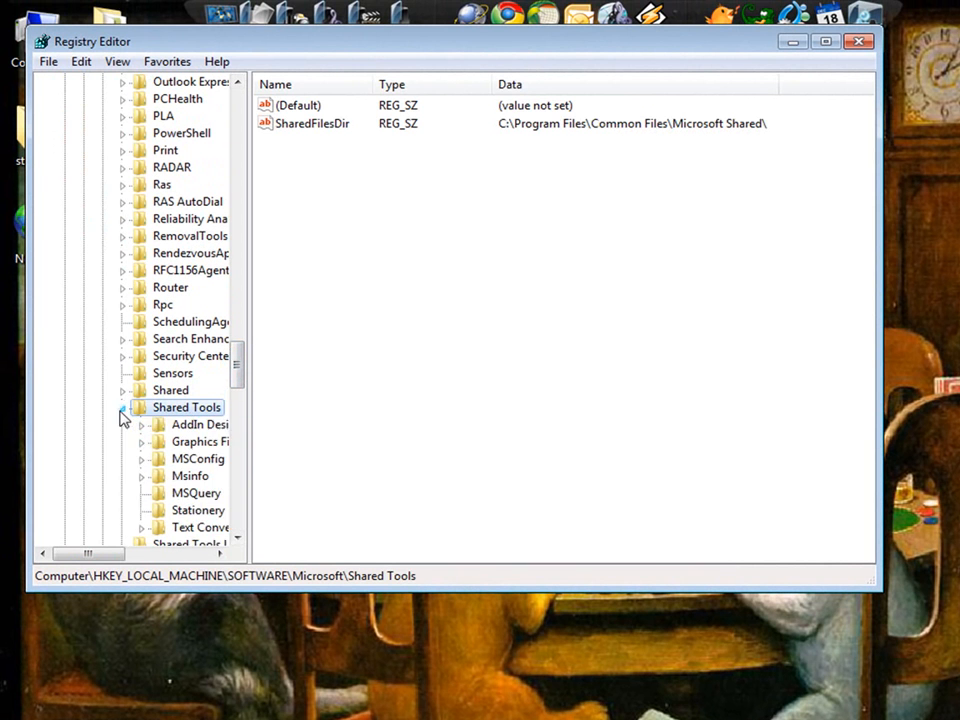
- Expand the MSConfig key under Shared Tools and check its services and startupfolder subkeys for entries
drag(86, 554, 114, 553)
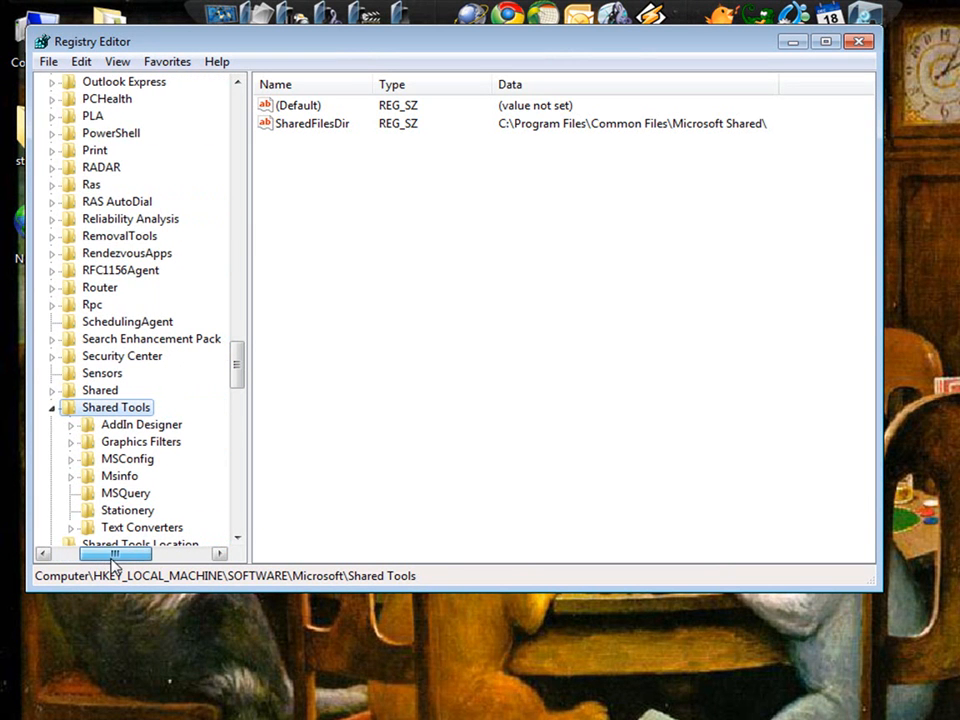
click(120, 460)
click(72, 459)
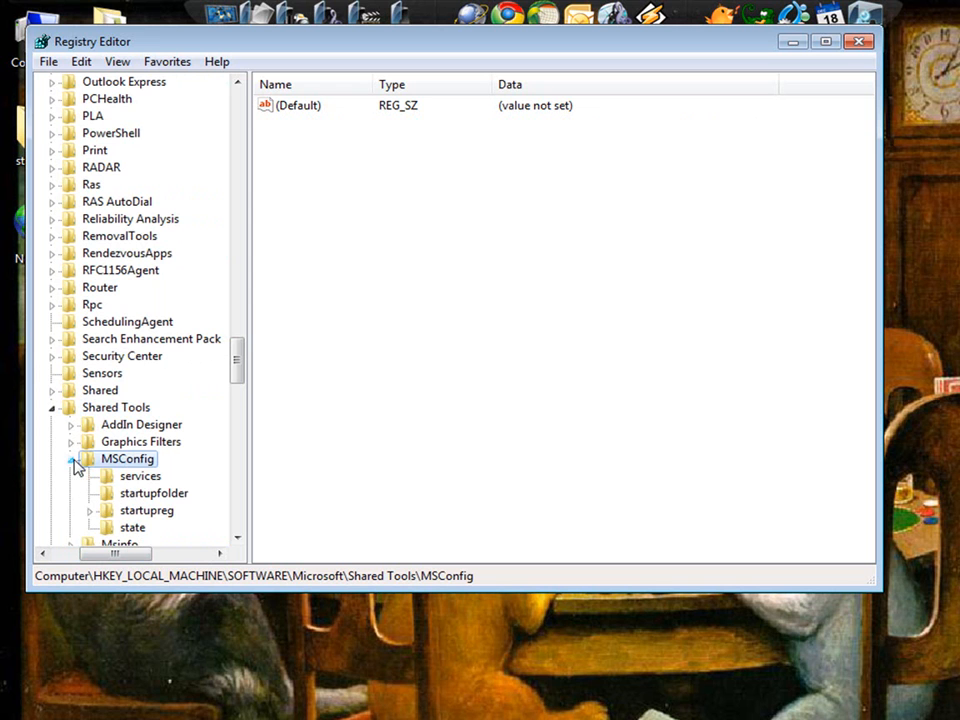
click(135, 479)
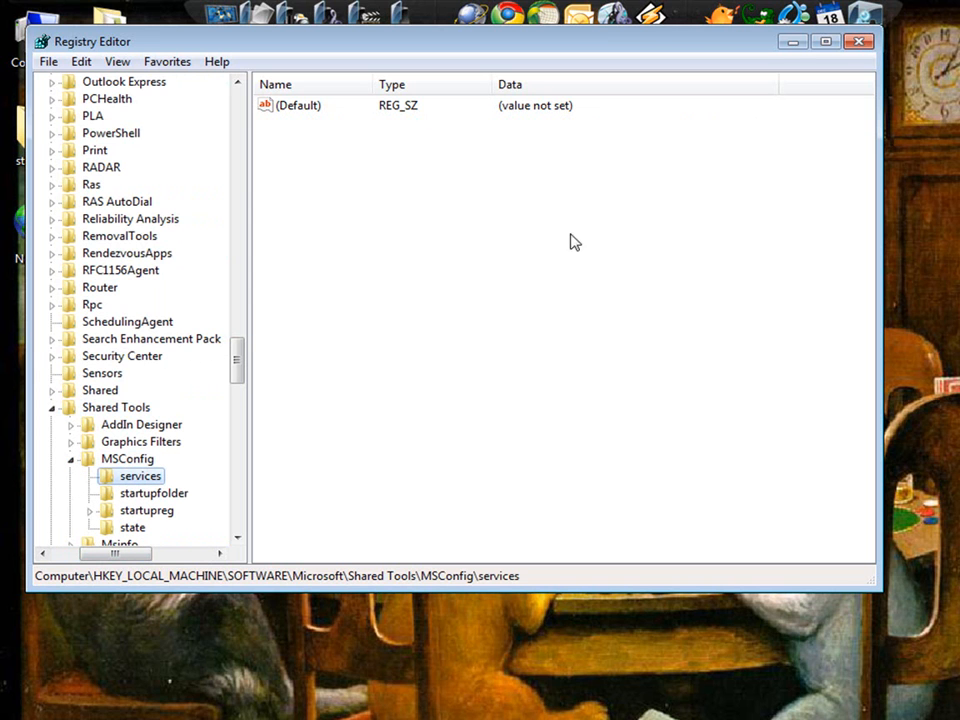
drag(566, 42, 634, 66)
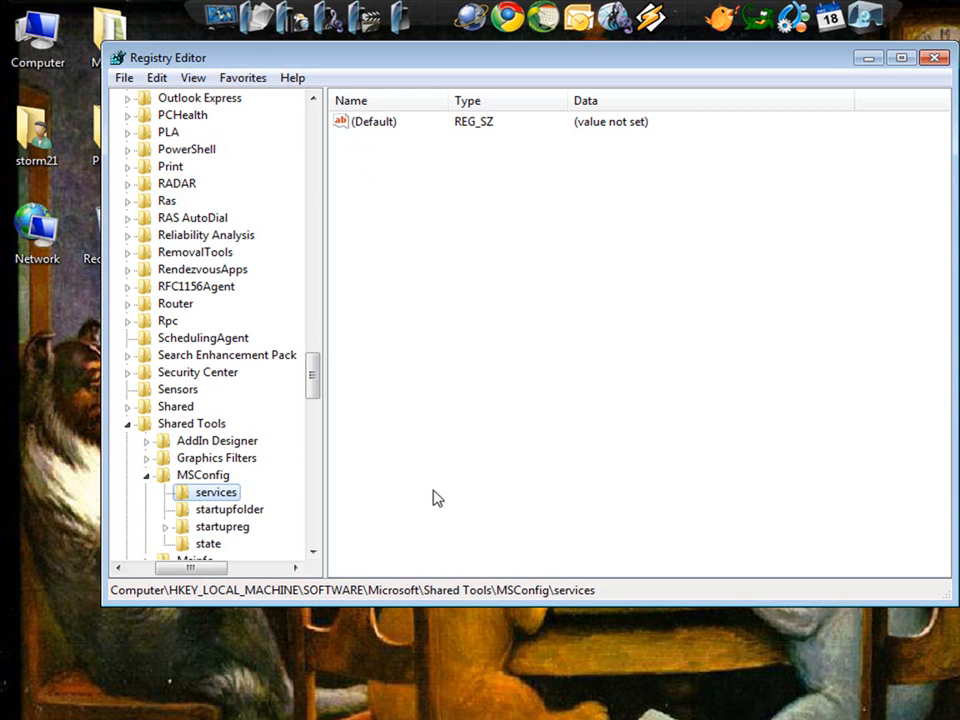
click(237, 513)
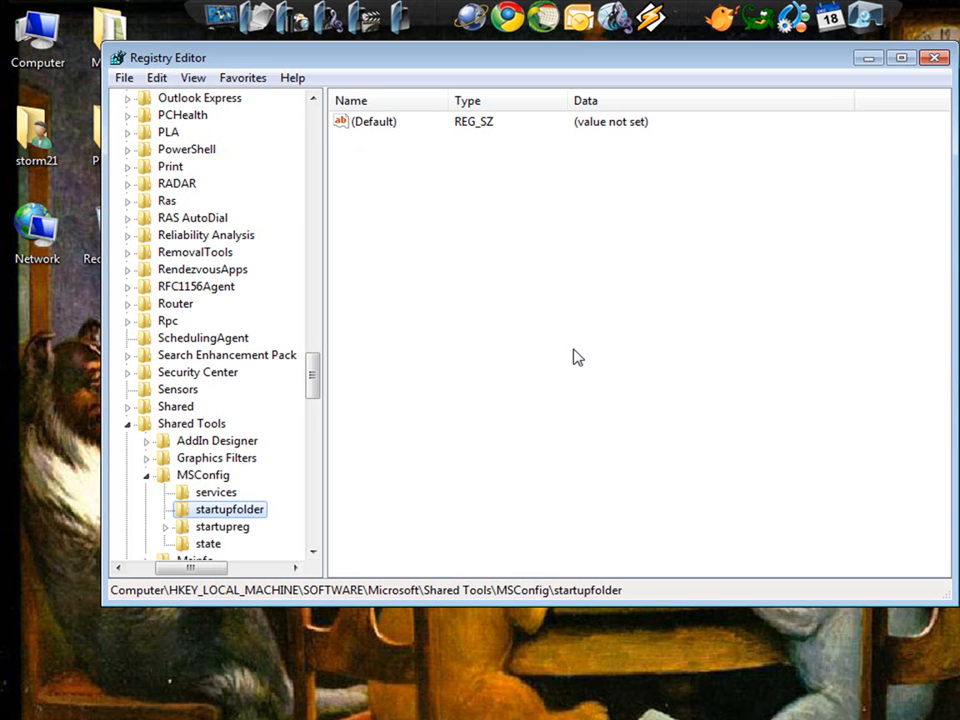
- Expand the startupreg key under MSConfig and widen the key tree so the entry names are readable
mouse_move(321, 366)
mouse_down()
mouse_move(315, 420)
mouse_move(321, 398)
mouse_up()
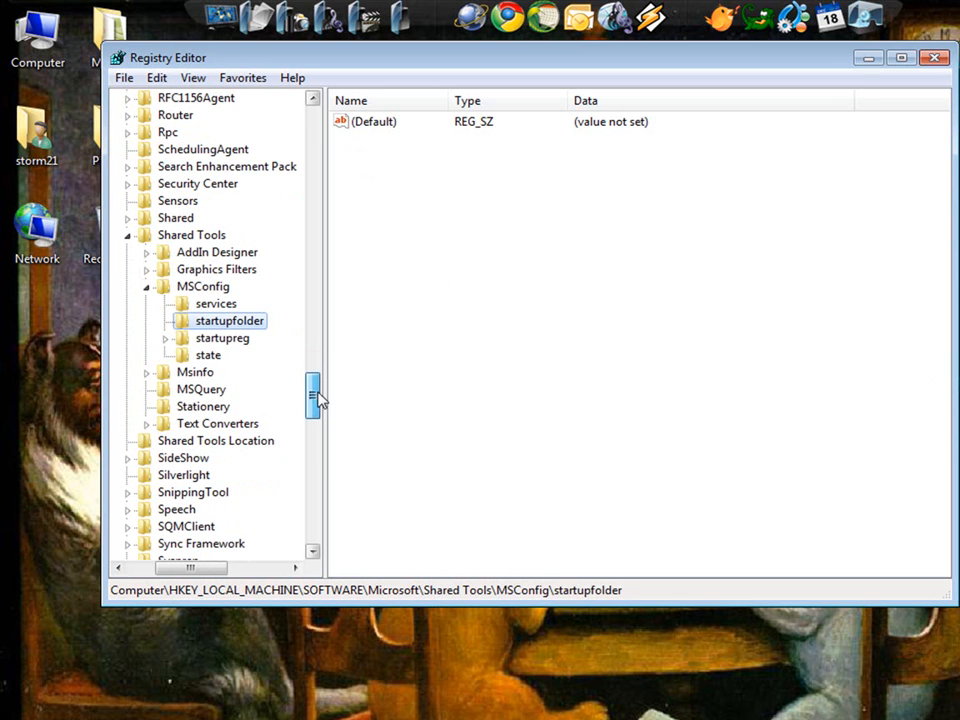
double_click(229, 341)
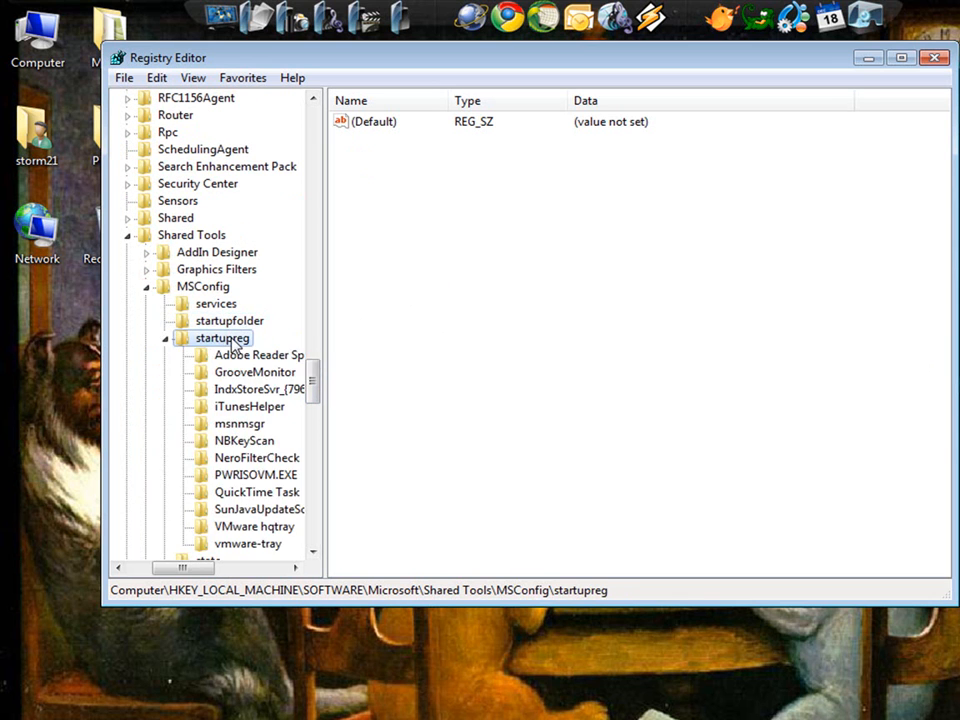
scroll(237, 403, down, 4)
drag(313, 411, 353, 430)
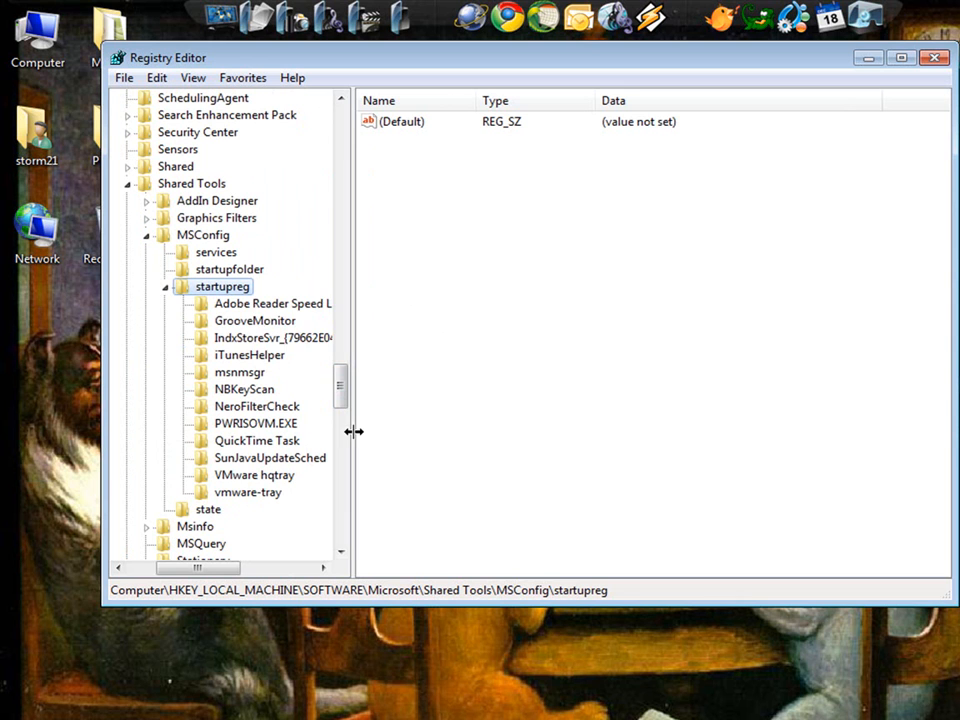
- Delete the Adobe Reader Speed Launcher and GrooveMonitor keys from startupreg
click(291, 312)
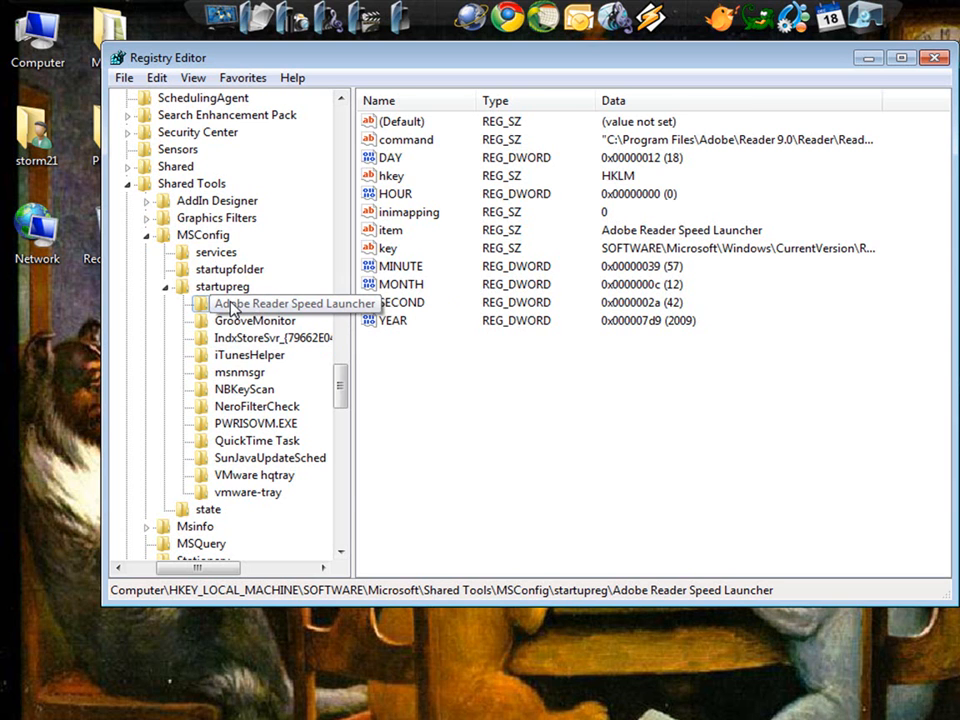
right_click(232, 304)
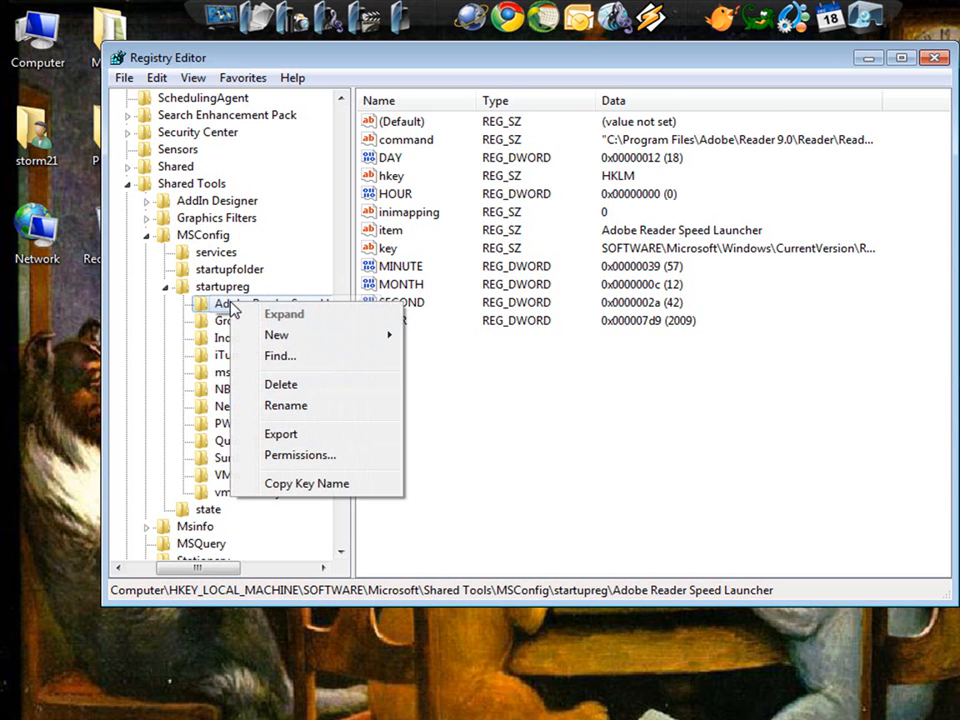
click(330, 390)
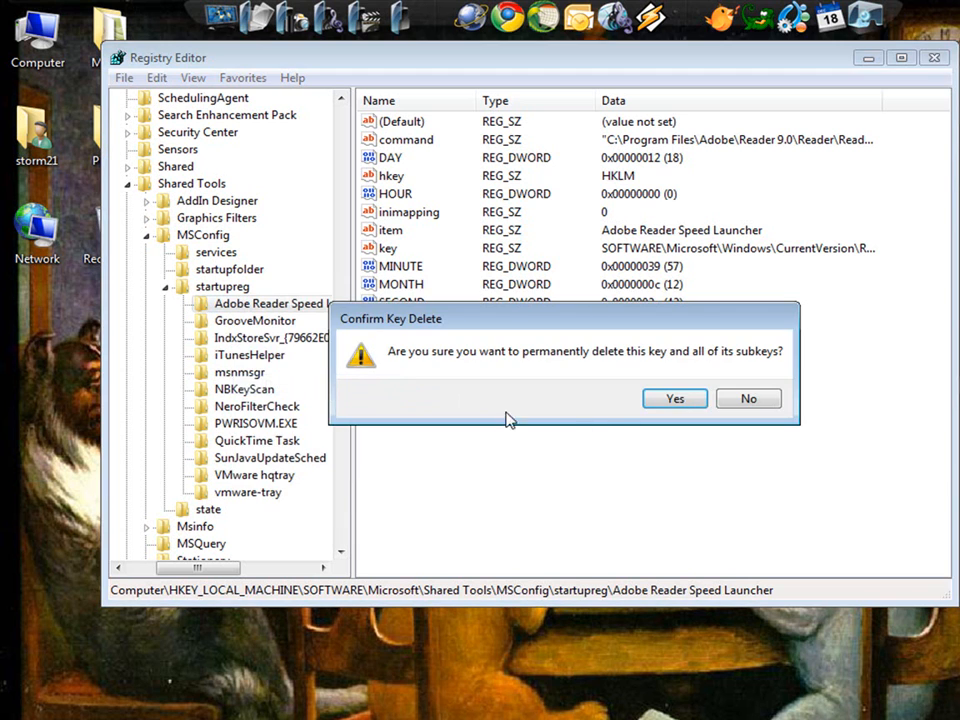
click(675, 400)
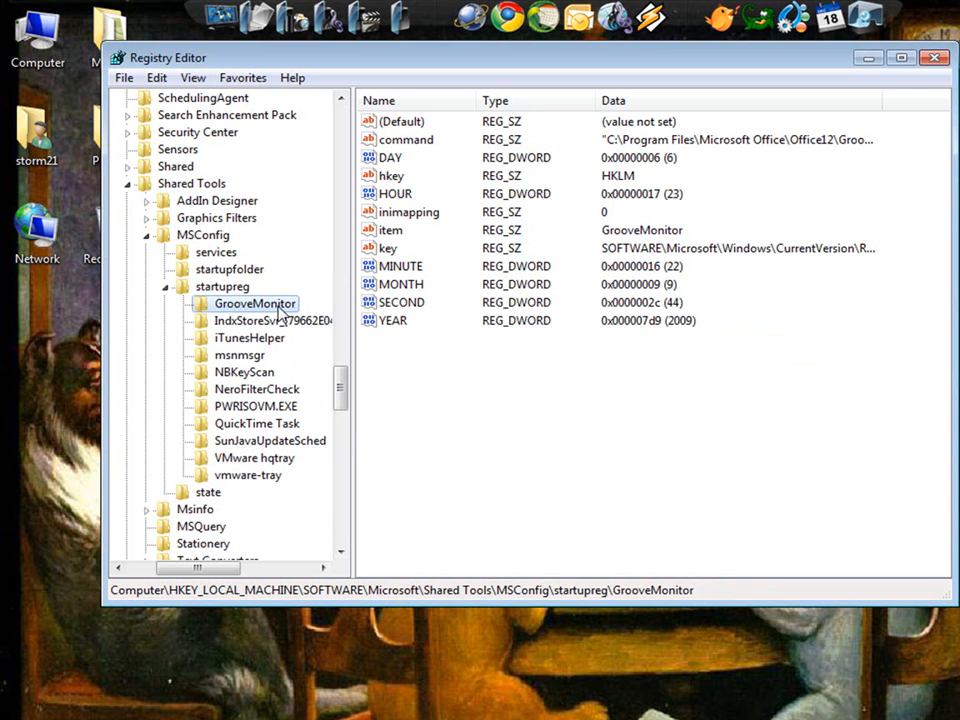
right_click(279, 311)
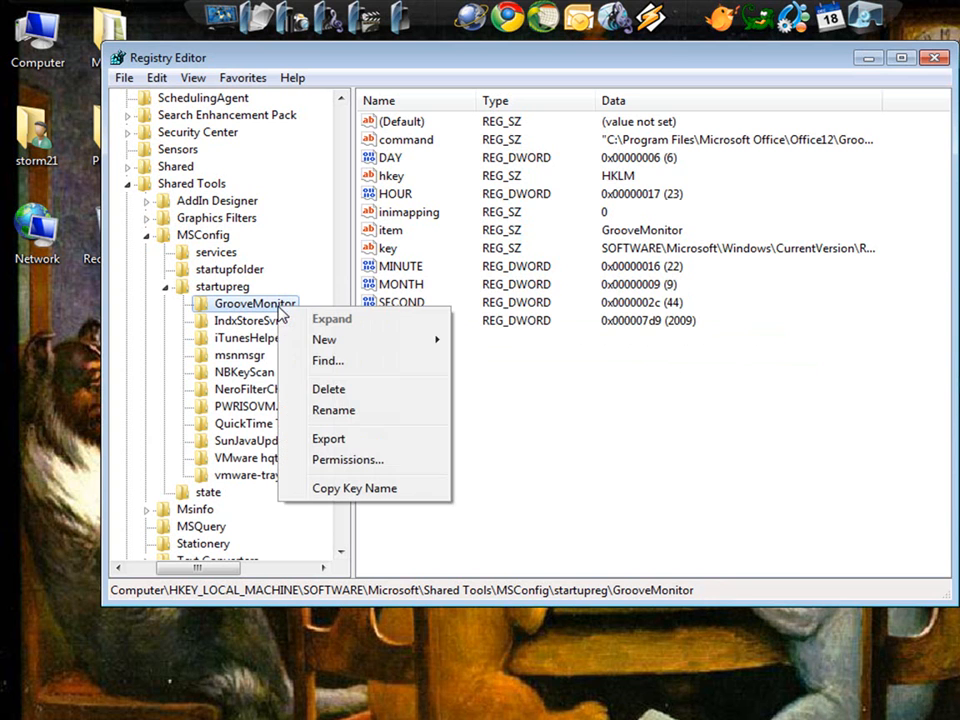
click(330, 390)
click(677, 400)
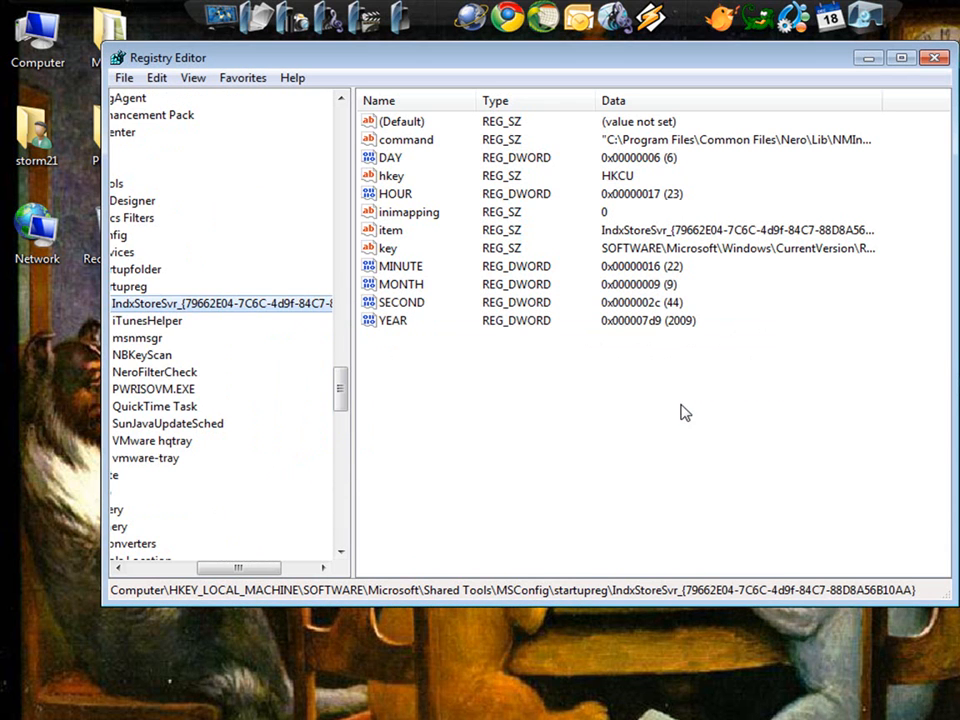
- Examine the program path in the IndxStoreSvr key's command value, leaving the value unedited
drag(248, 571, 220, 571)
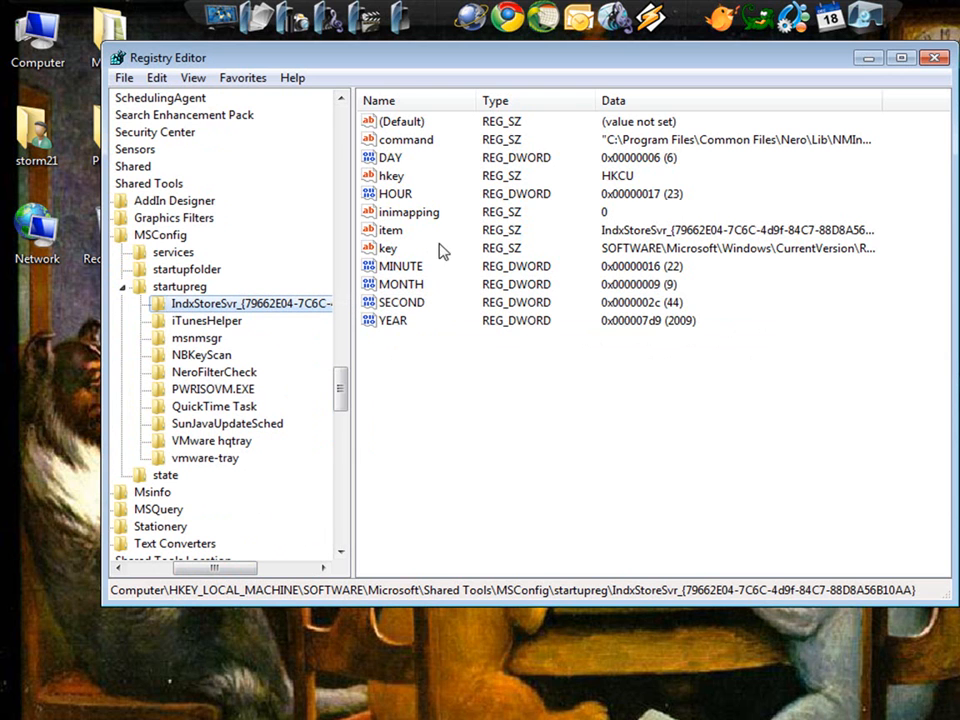
double_click(403, 143)
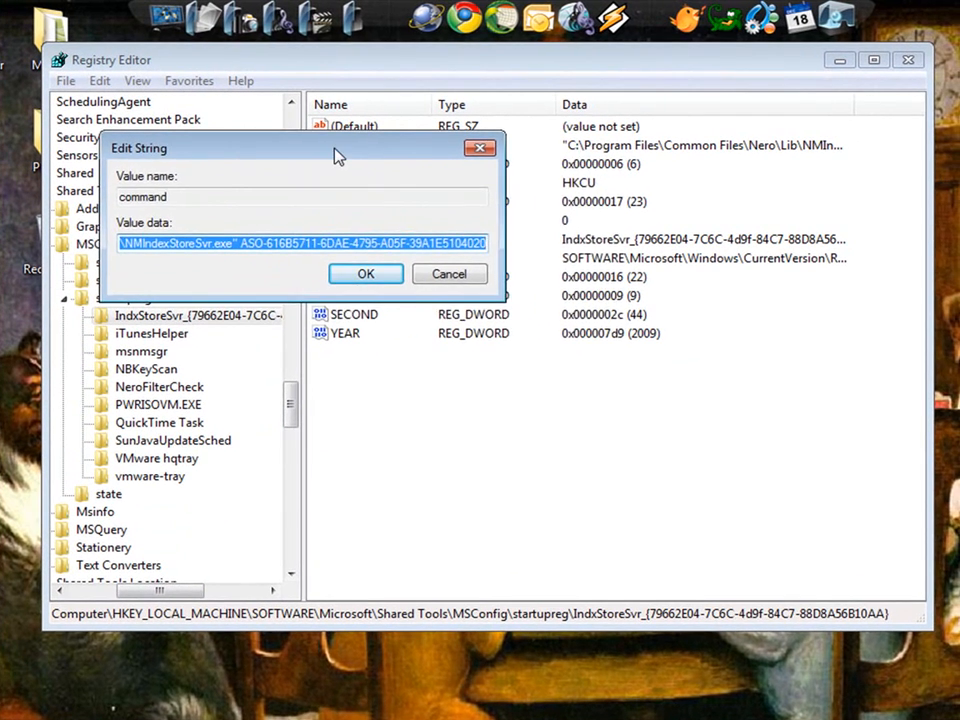
drag(338, 155, 453, 180)
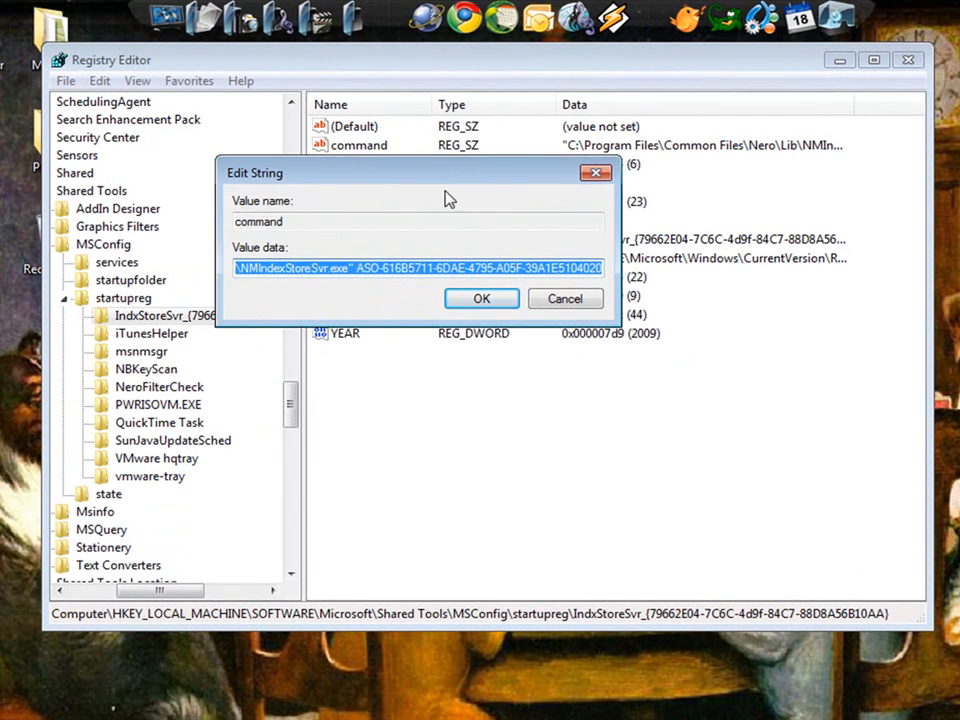
click(285, 268)
drag(336, 268, 211, 287)
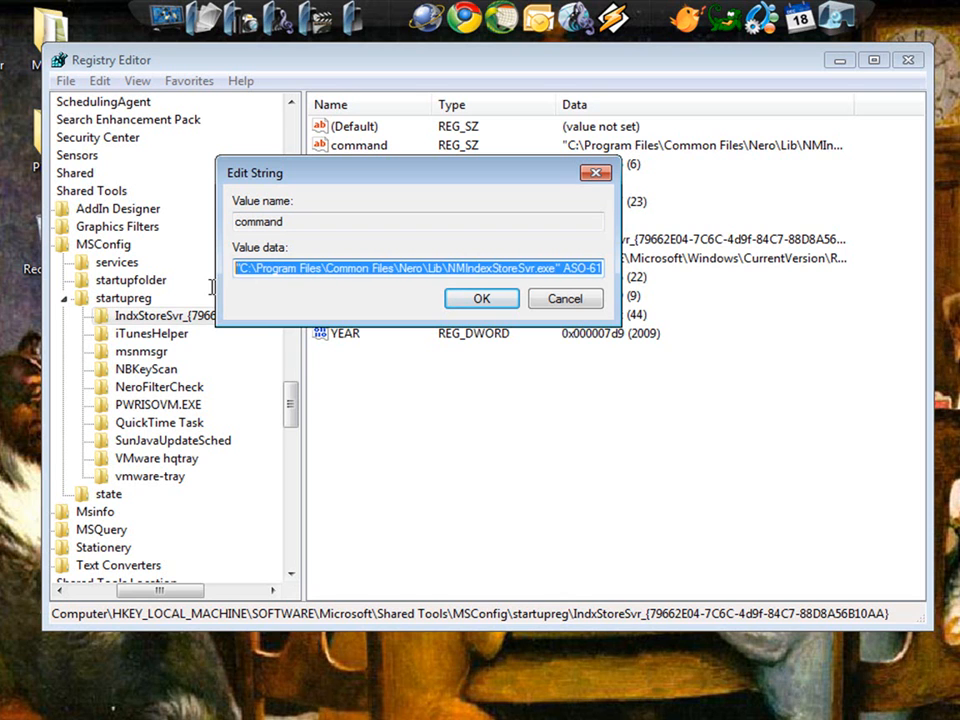
click(358, 266)
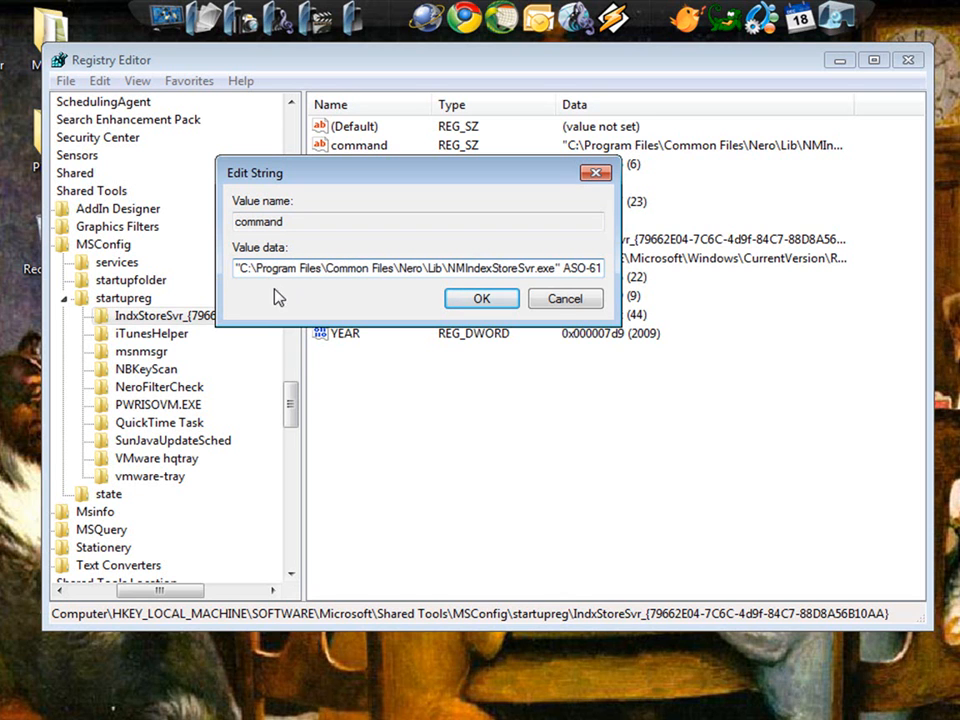
click(562, 300)
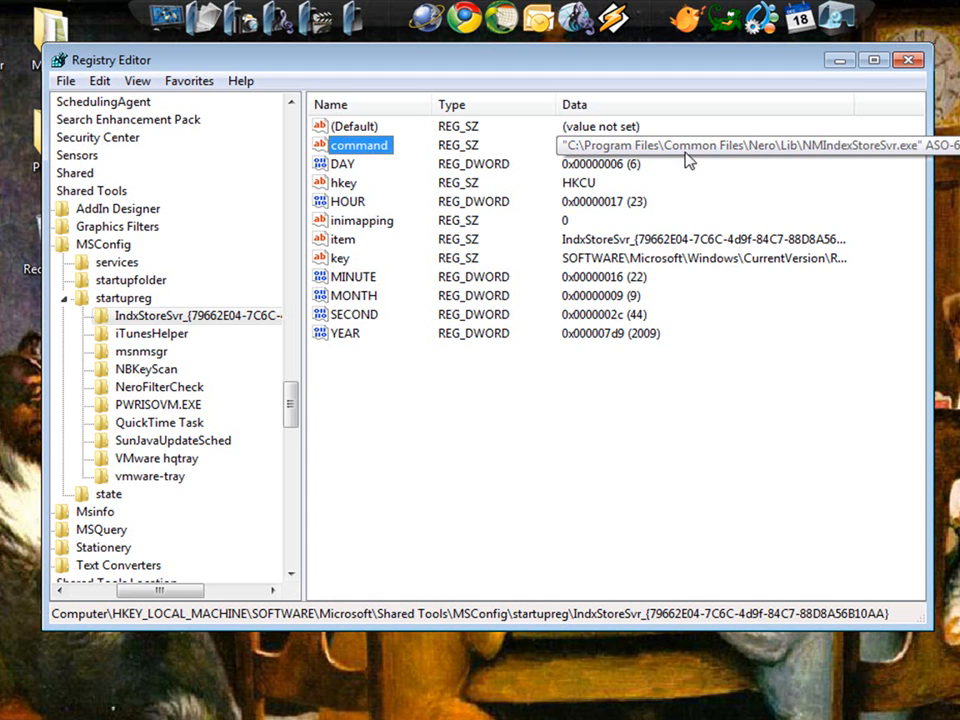
- Delete the IndxStoreSvr key from startupreg
click(234, 316)
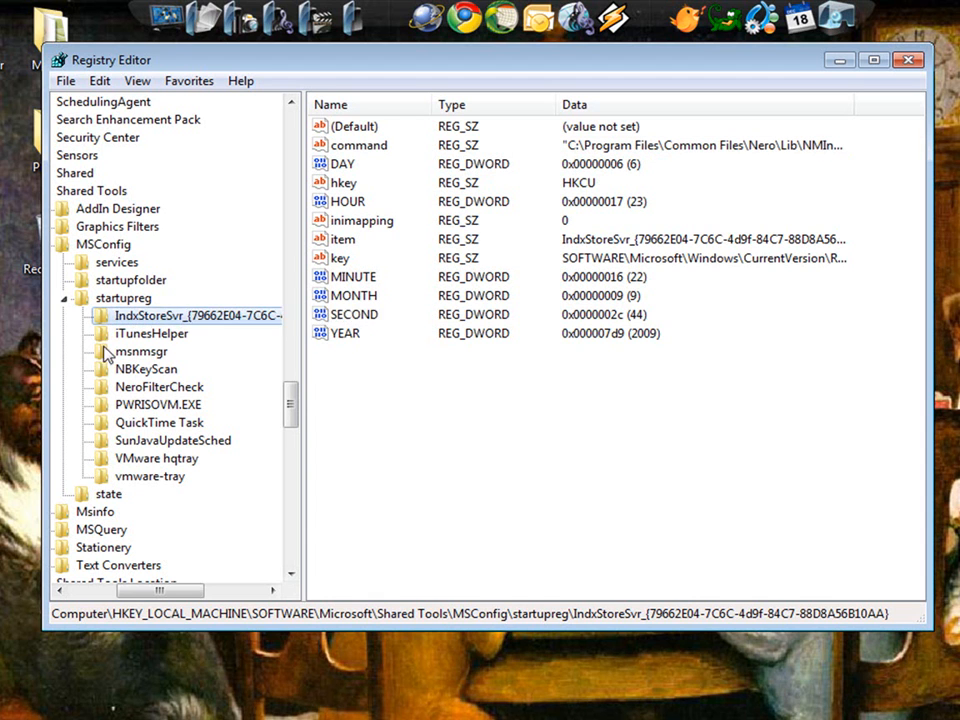
right_click(156, 318)
click(225, 410)
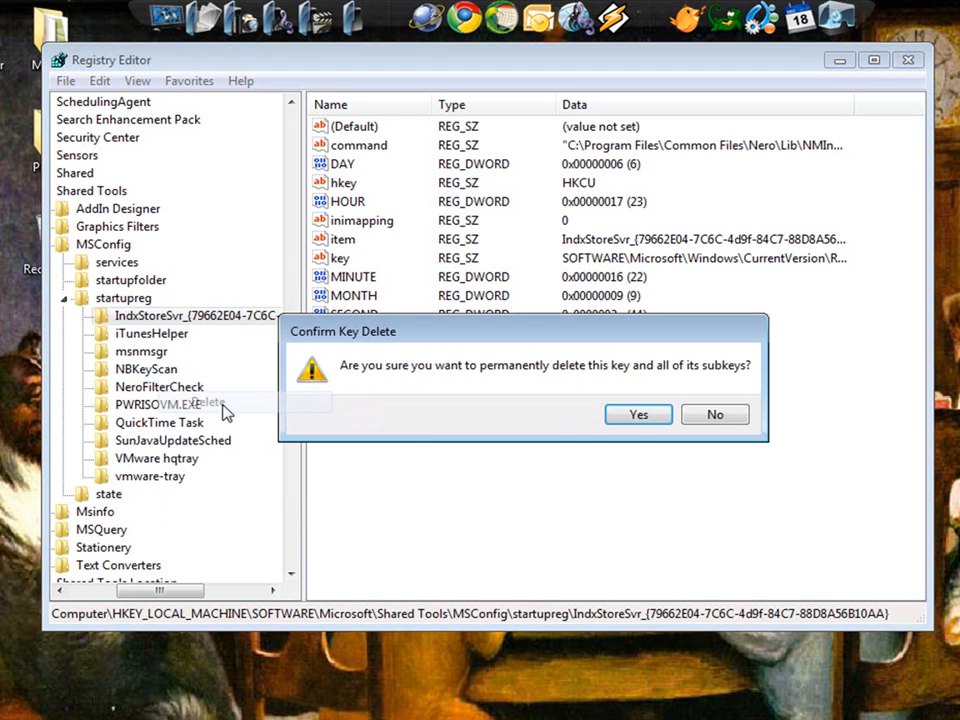
click(628, 418)
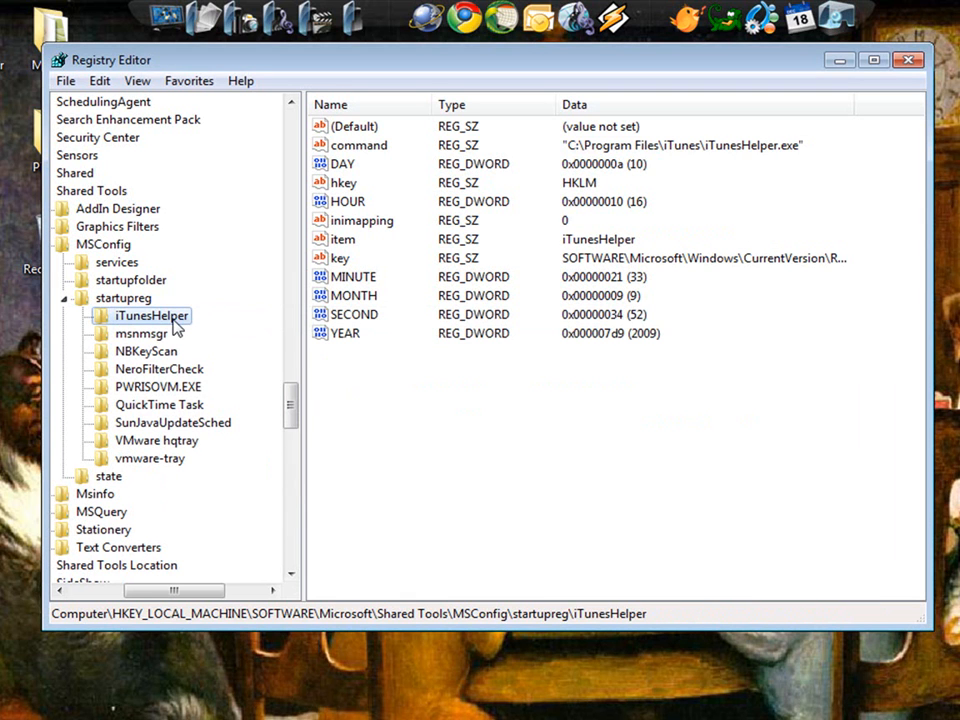
- Delete the iTunesHelper and msnmsgr keys from startupreg
right_click(176, 321)
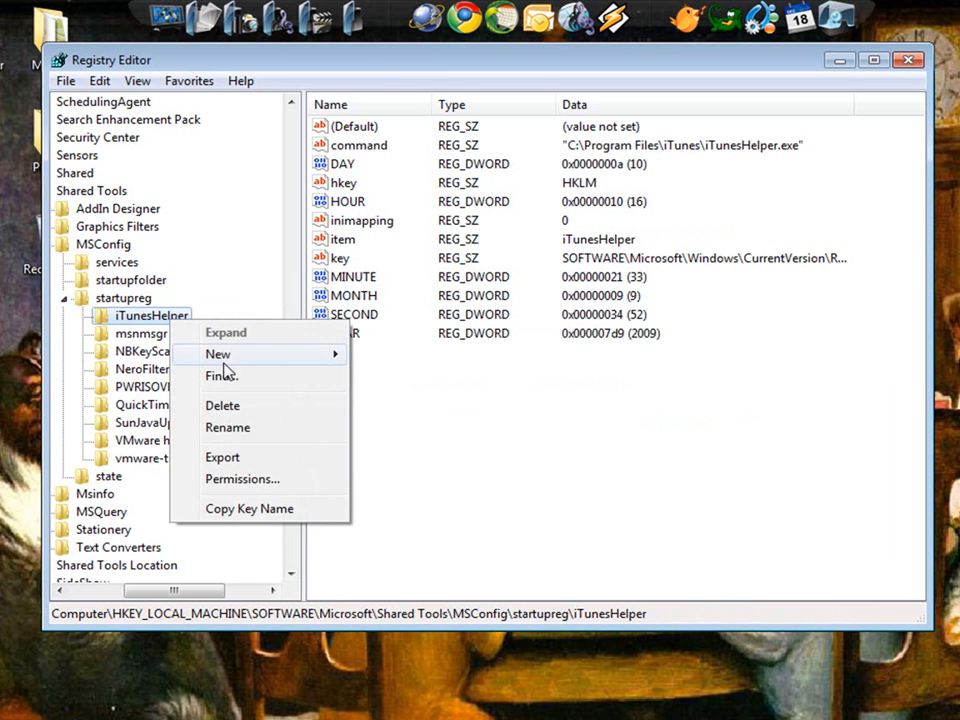
click(244, 407)
click(638, 414)
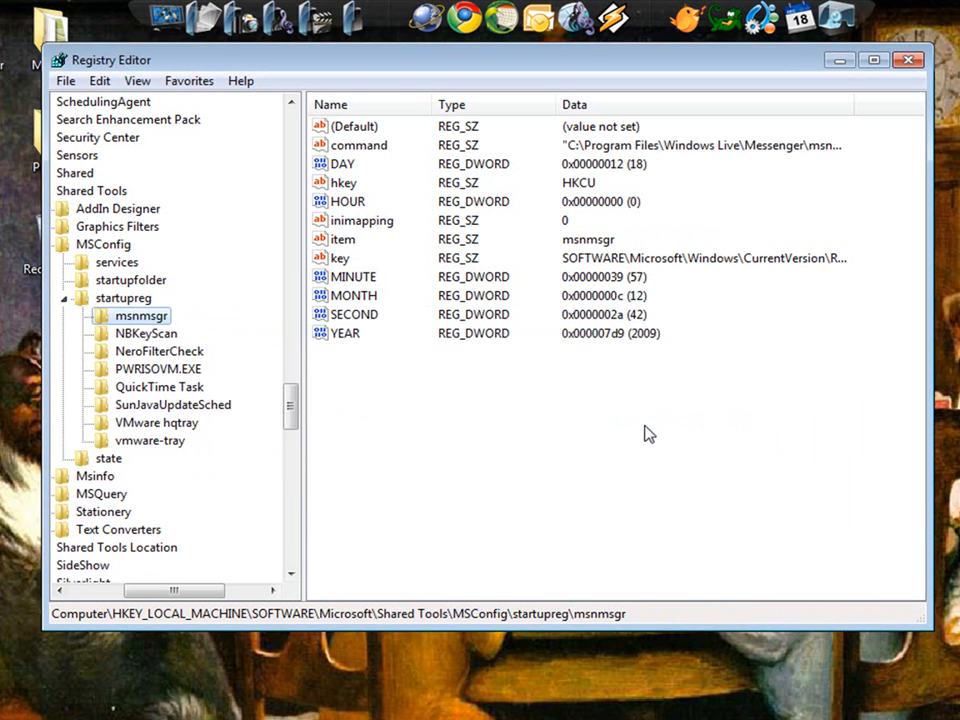
right_click(145, 318)
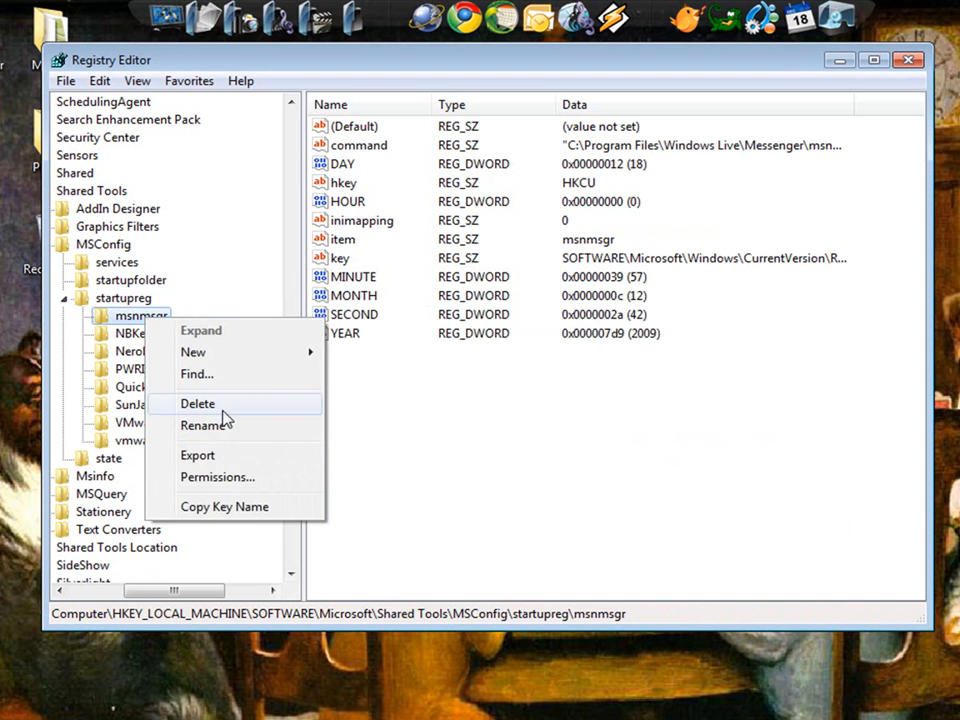
click(210, 403)
click(636, 414)
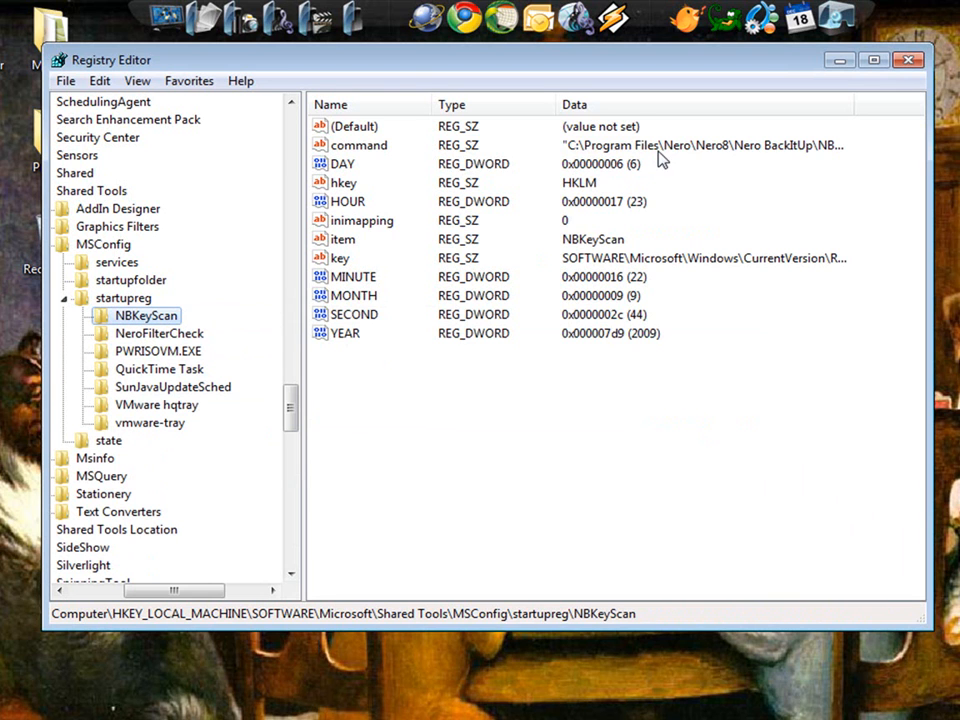
- Delete the NBKeyScan and NeroFilterCheck keys from startupreg
right_click(183, 319)
click(222, 406)
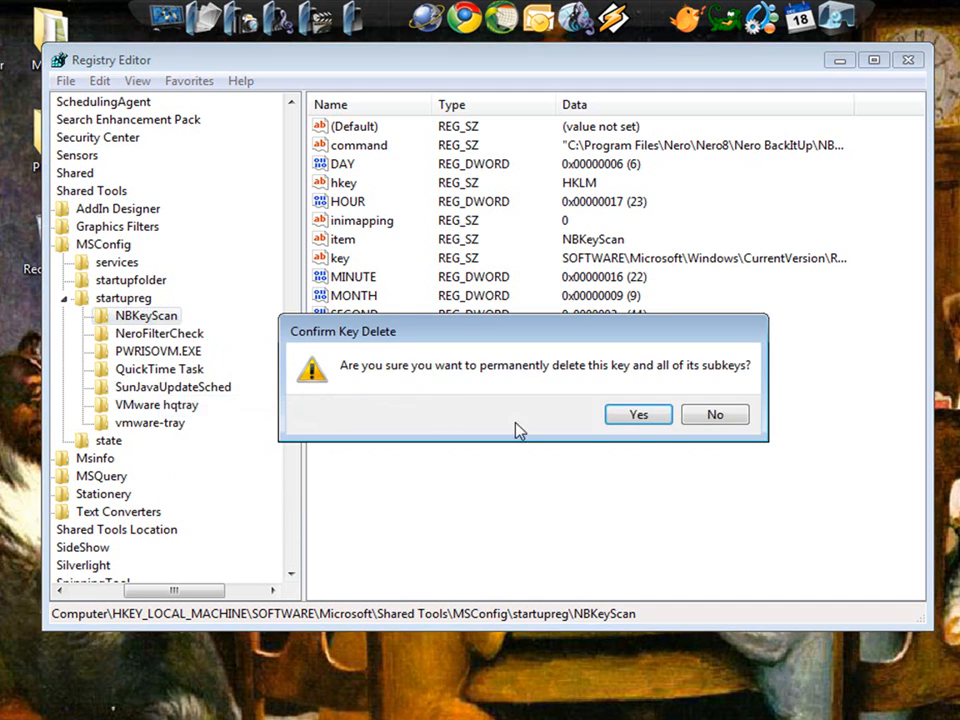
click(638, 416)
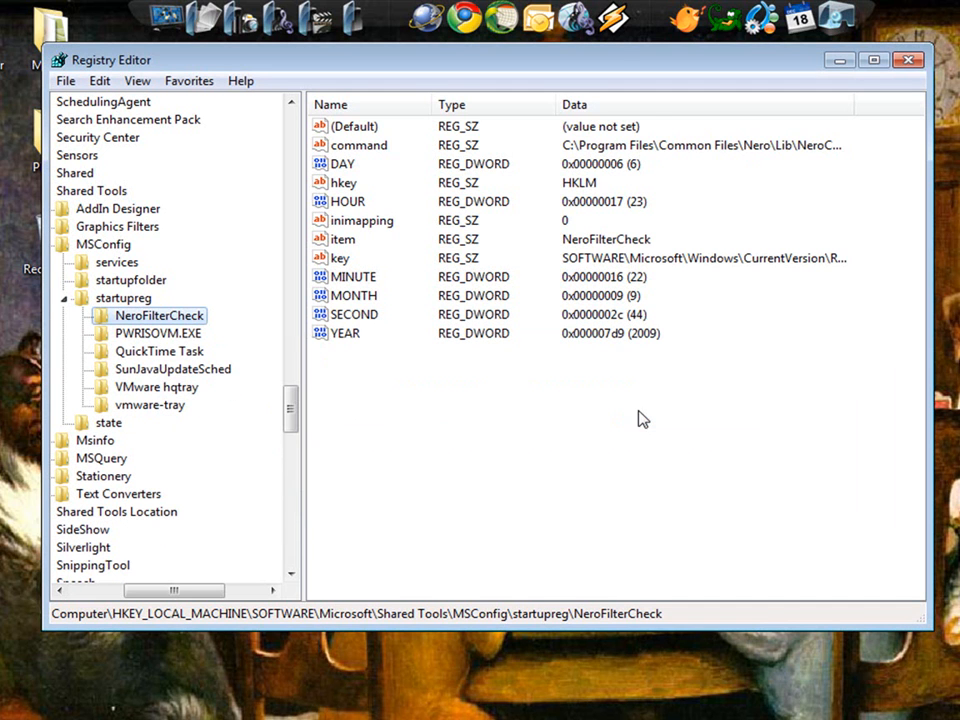
right_click(178, 318)
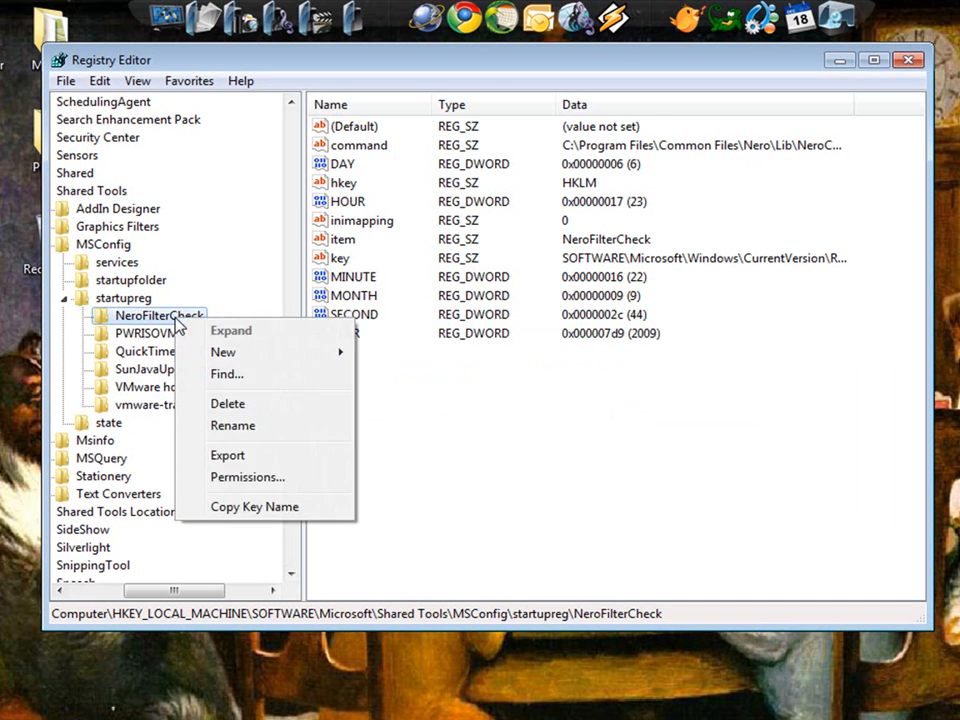
click(227, 402)
click(615, 420)
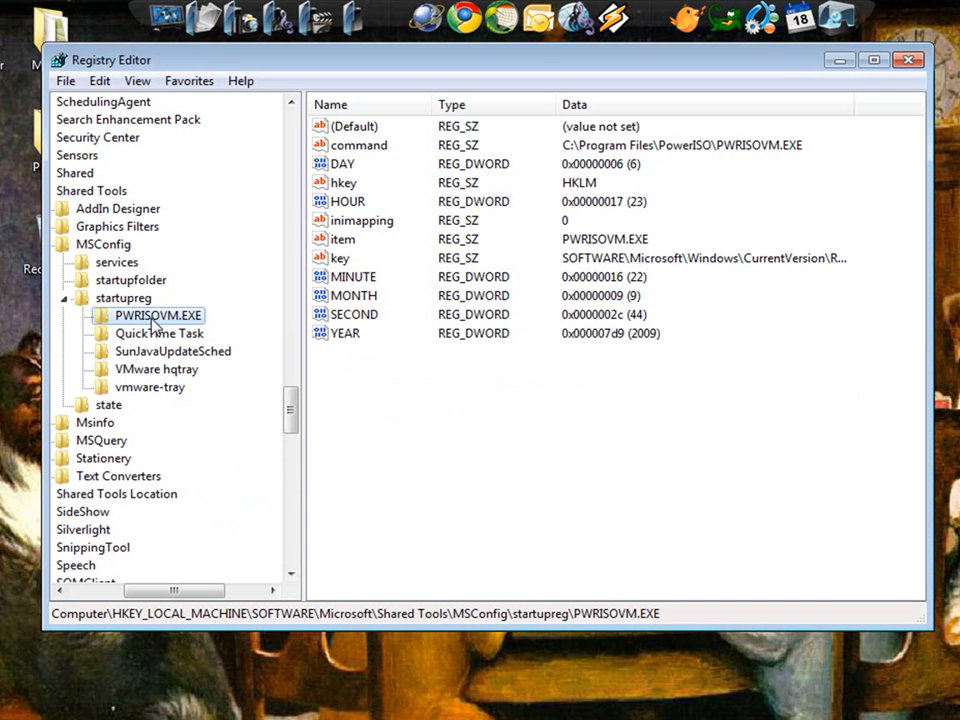
- Delete the PWRISOVM.EXE and QuickTime Task keys from startupreg
click(352, 146)
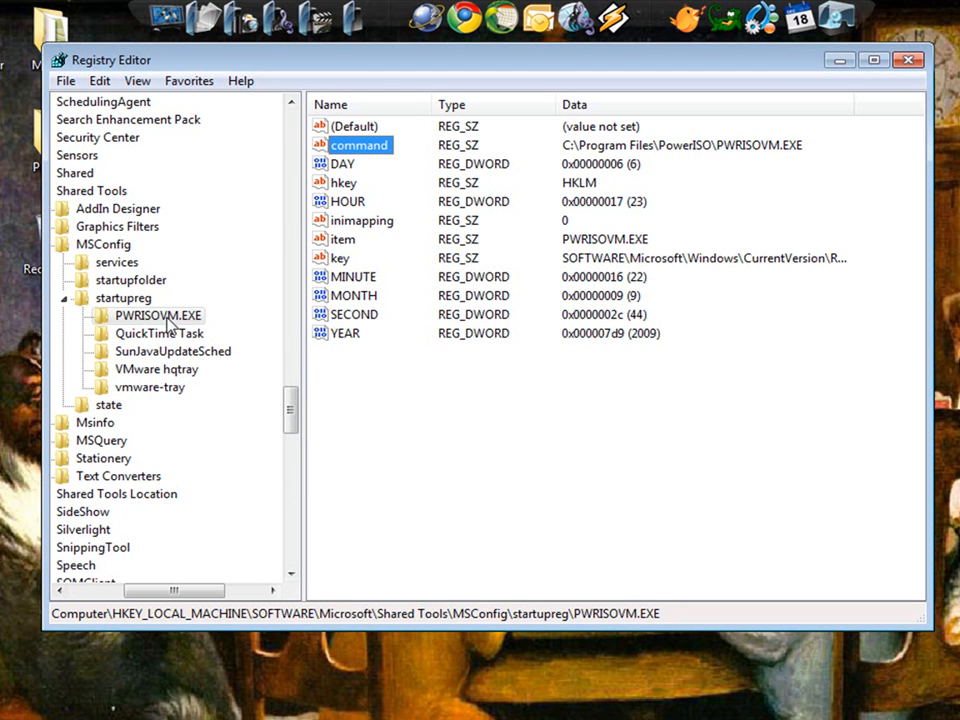
right_click(197, 315)
click(204, 400)
click(648, 423)
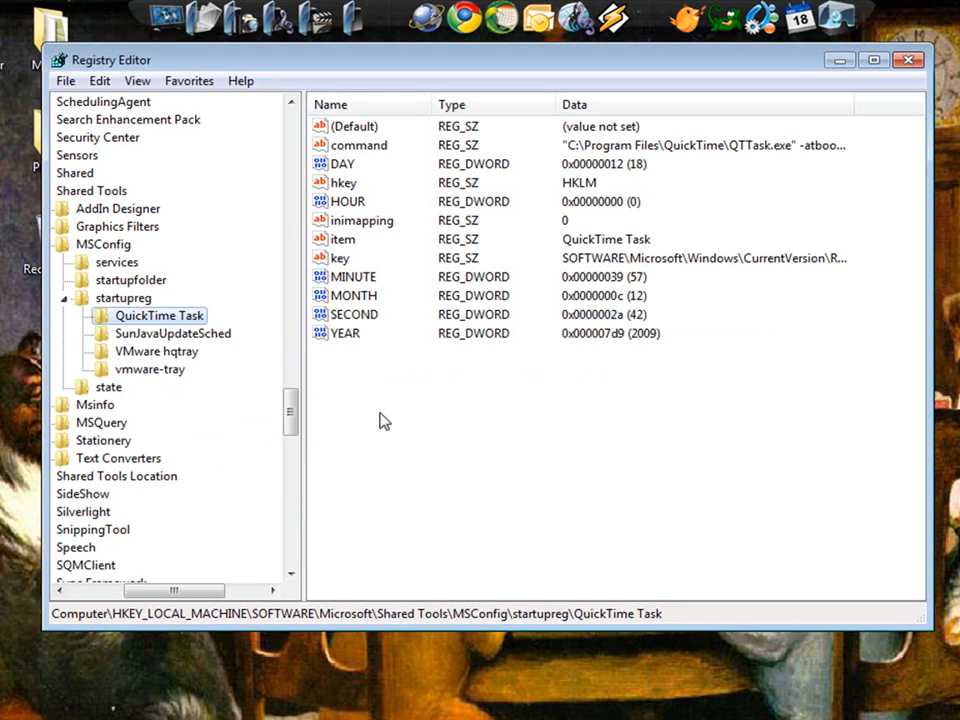
right_click(165, 320)
click(225, 405)
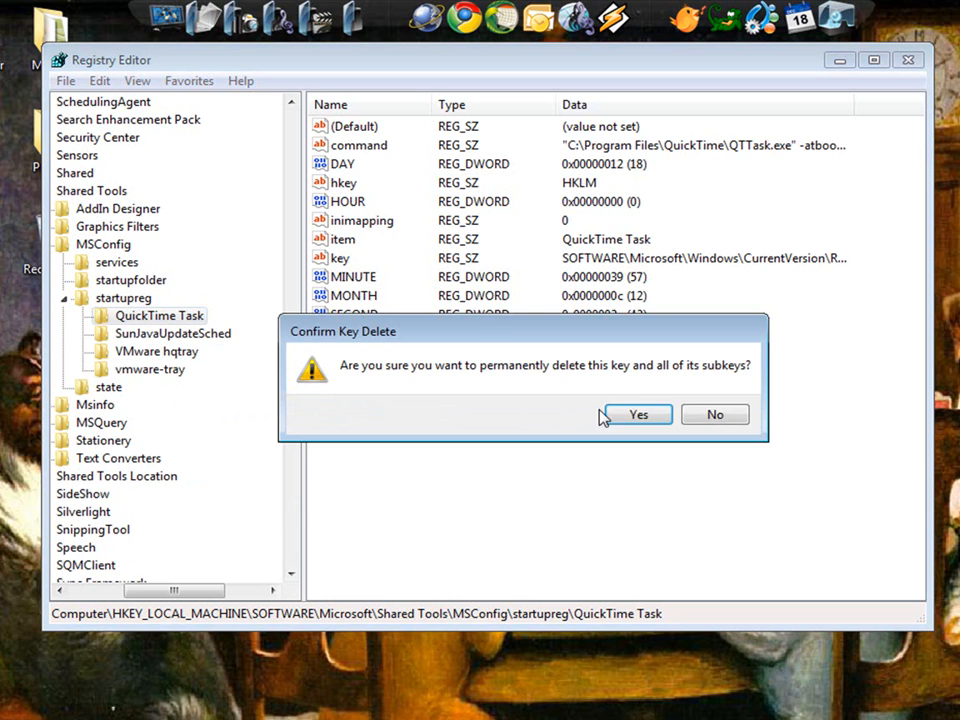
click(641, 416)
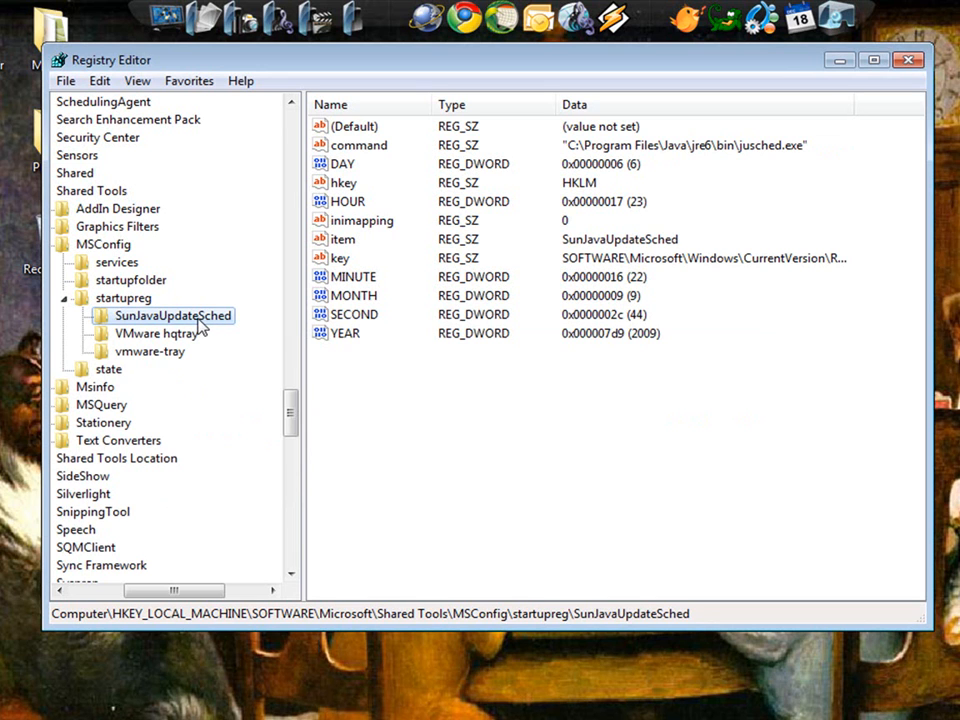
- Check the SunJavaUpdateSched key's command value and delete that key from startupreg
click(355, 148)
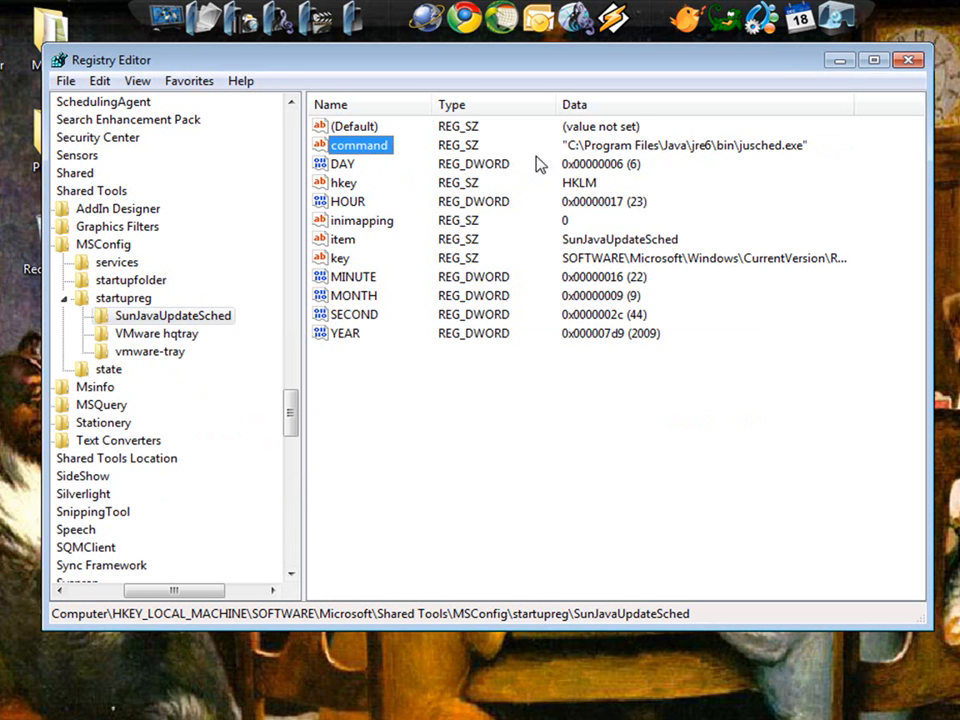
right_click(171, 320)
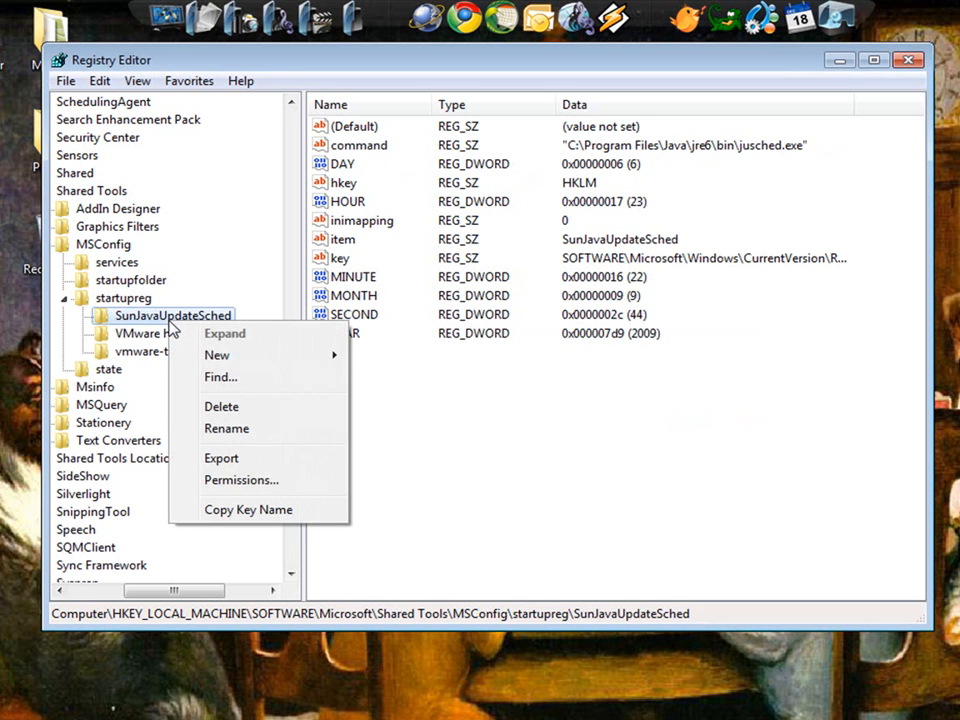
click(238, 407)
click(639, 414)
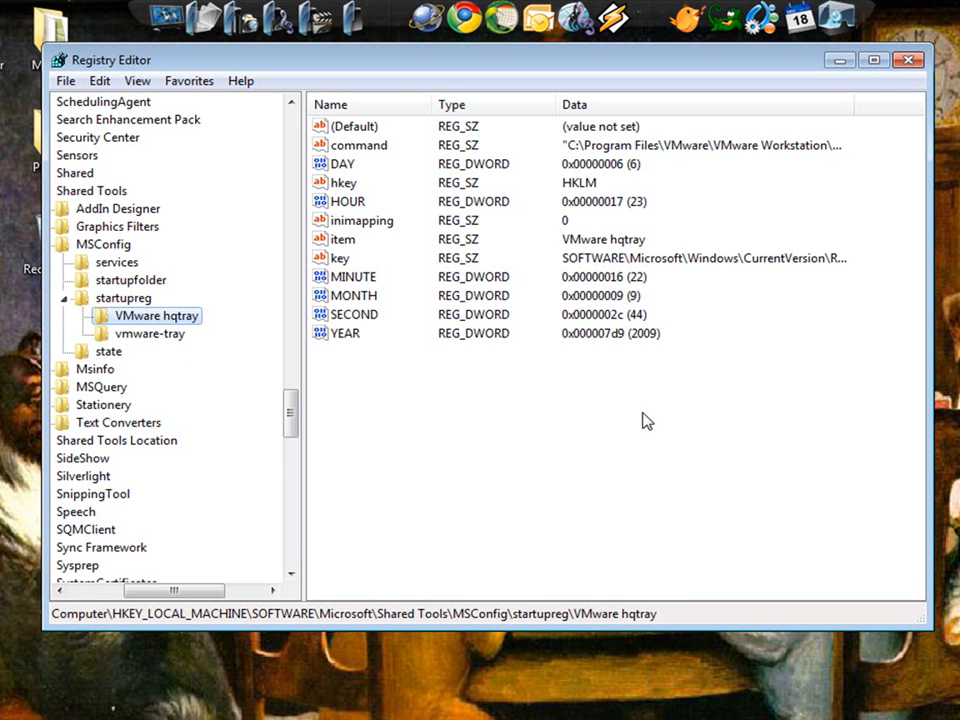
- Delete the VMware hqtray and vmware-tray keys from startupreg
right_click(178, 313)
click(238, 400)
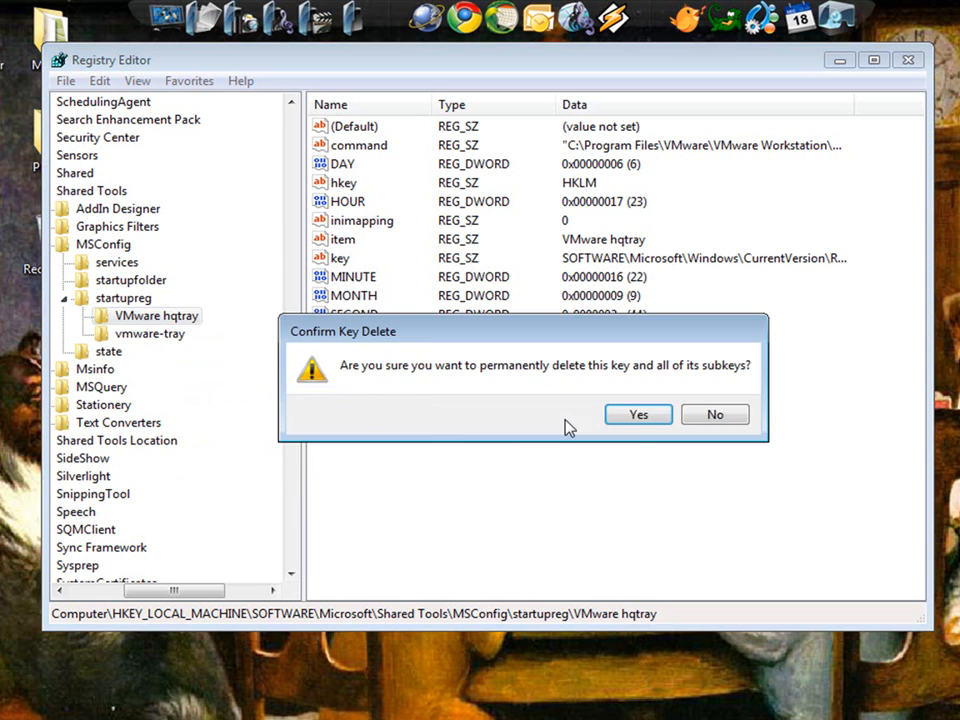
key(Return)
right_click(163, 319)
click(283, 408)
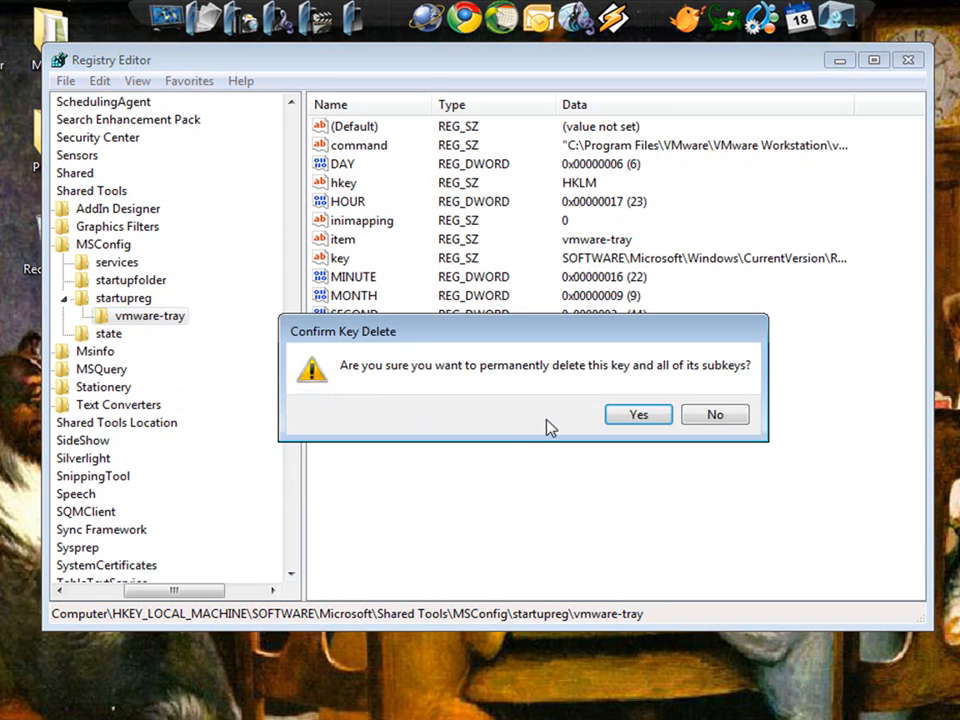
key(Return)
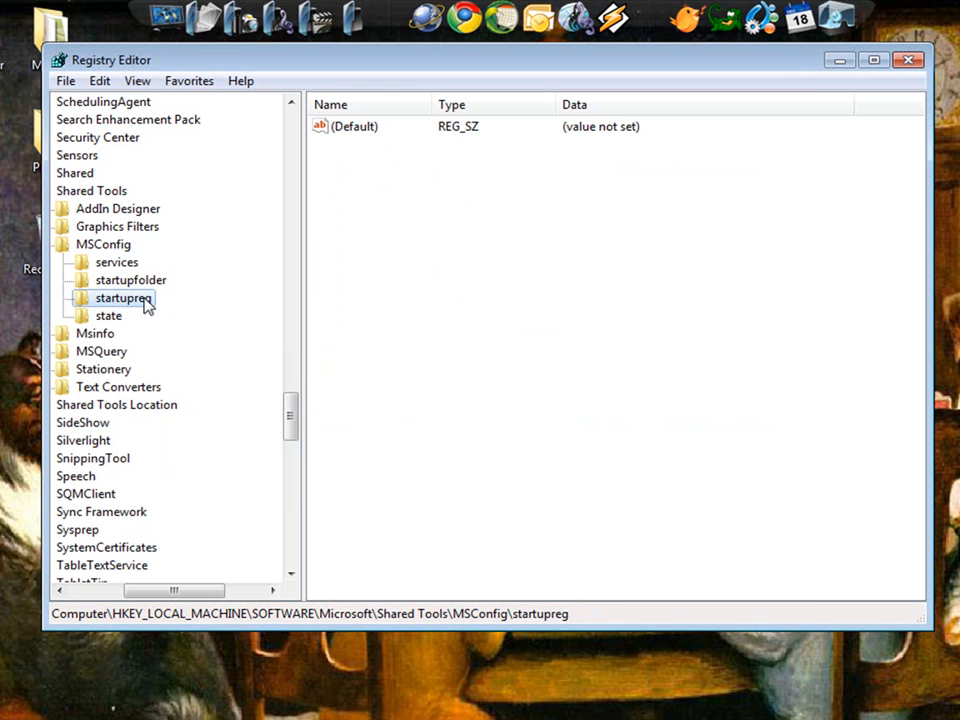
- Examine the services, startupfolder, startupreg and state subkeys under MSConfig for leftover entries
drag(173, 590, 154, 590)
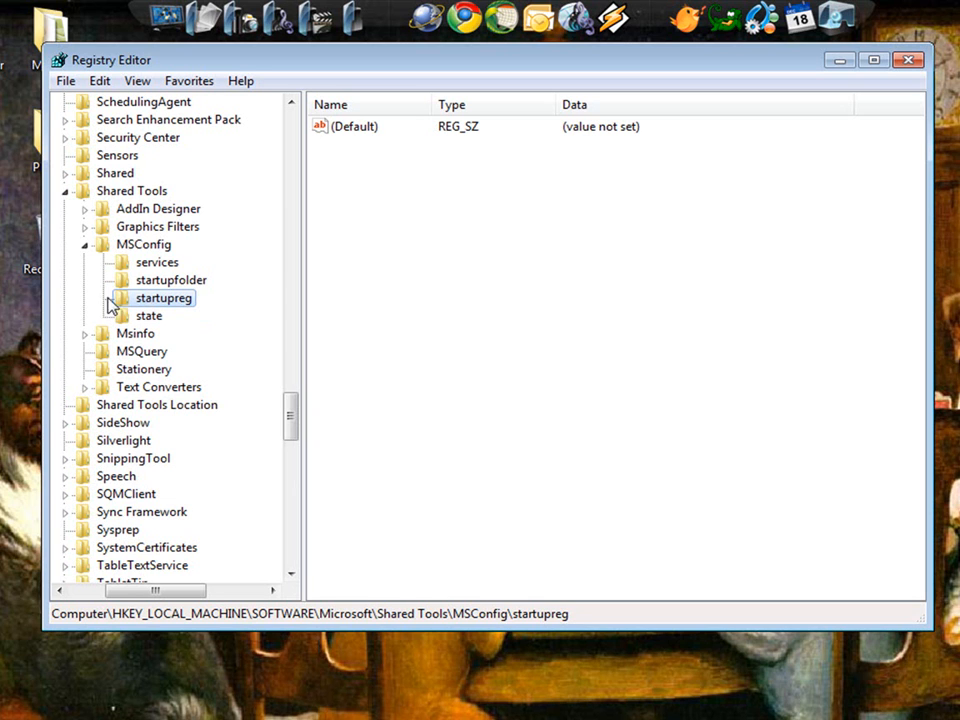
key(Up)
key(Down)
key(Up)
key(Down)
key(Up)
key(Down)
key(Up)
key(Down)
key(Down)
key(Up)
key(Up)
click(160, 248)
click(160, 264)
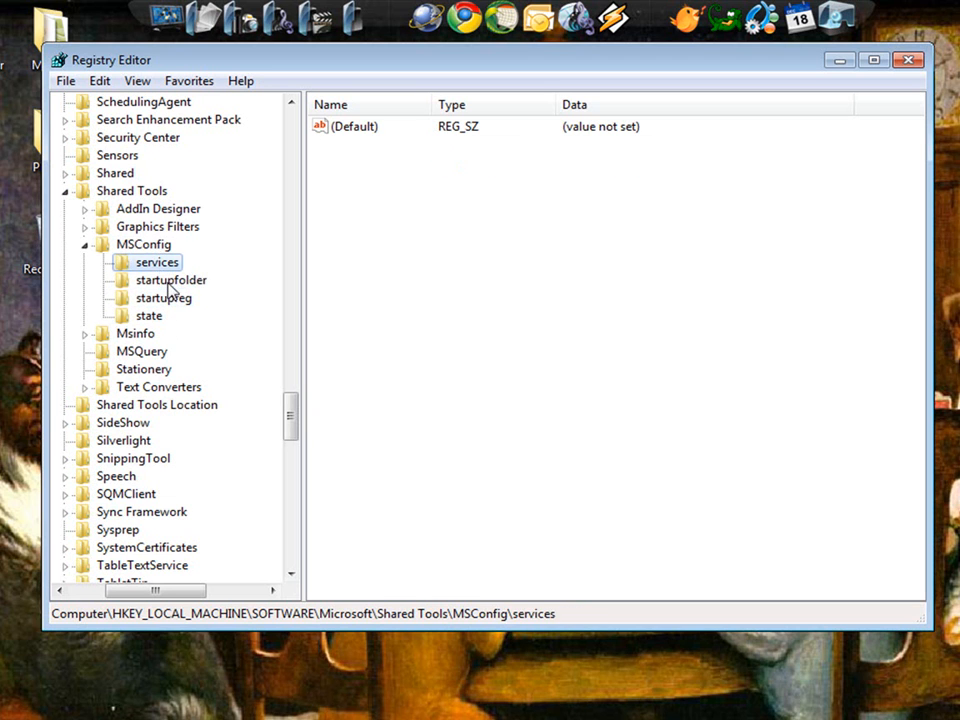
click(173, 300)
click(160, 316)
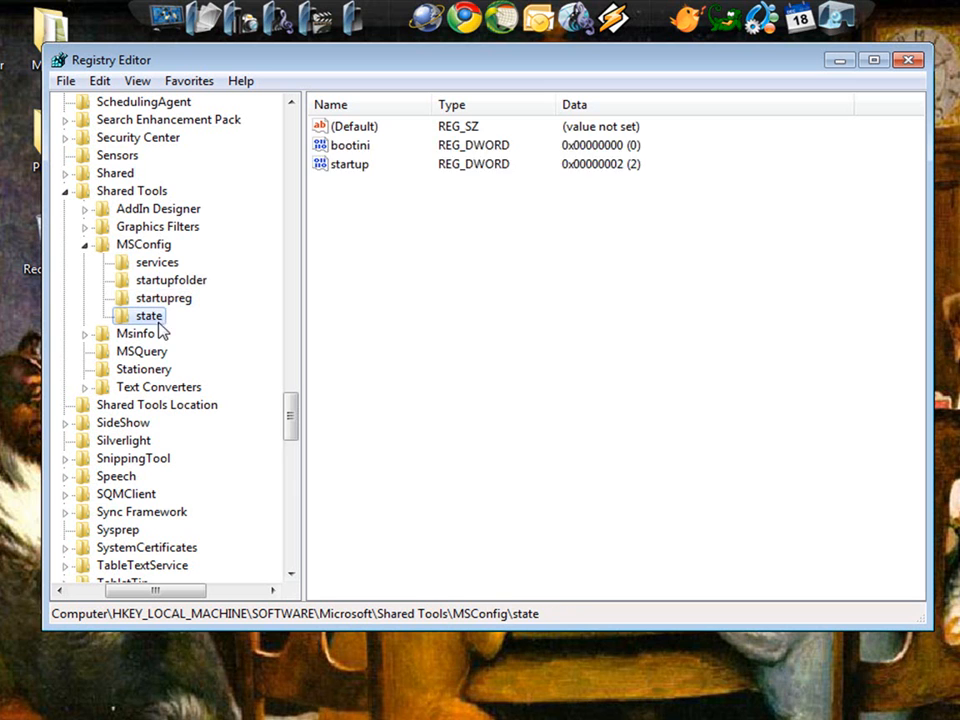
click(172, 282)
click(160, 298)
click(160, 263)
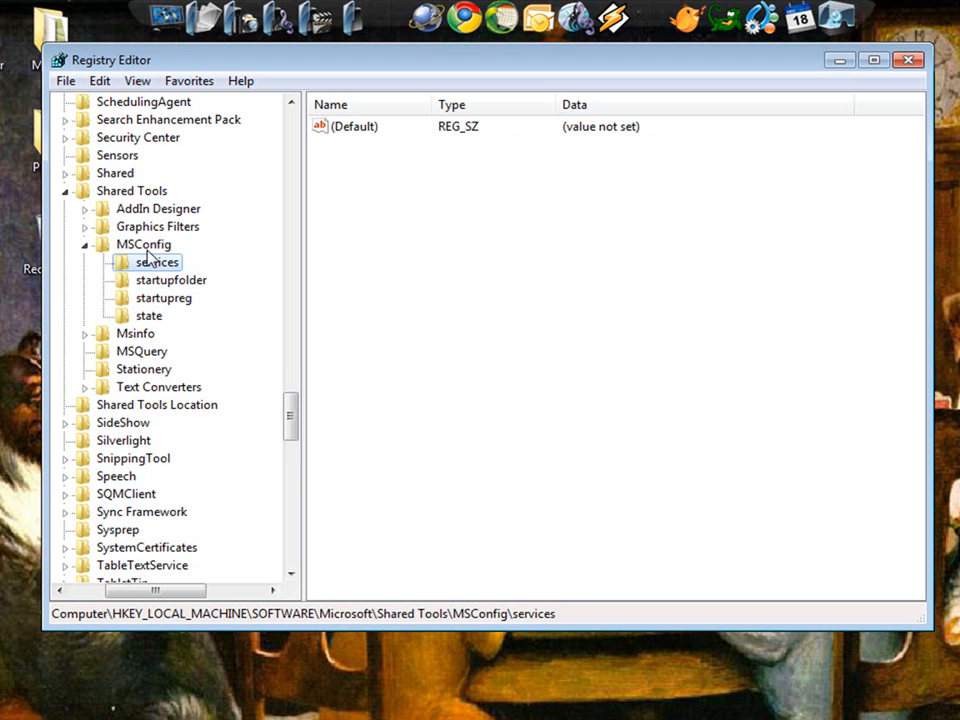
- Collapse the MSConfig key in the registry tree and close Registry Editor
double_click(165, 246)
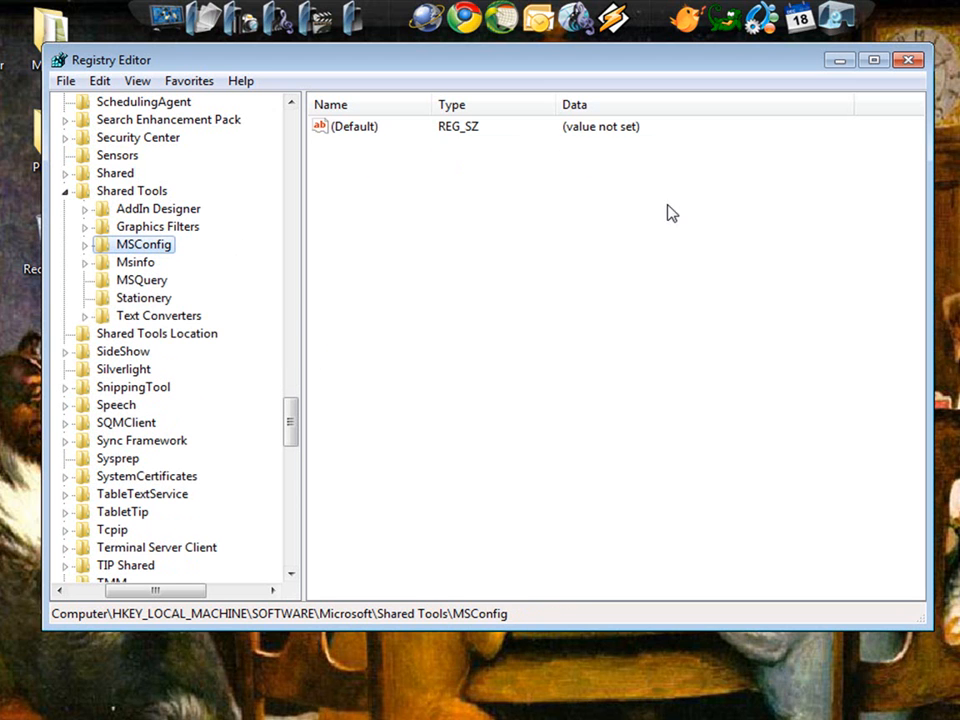
click(906, 62)
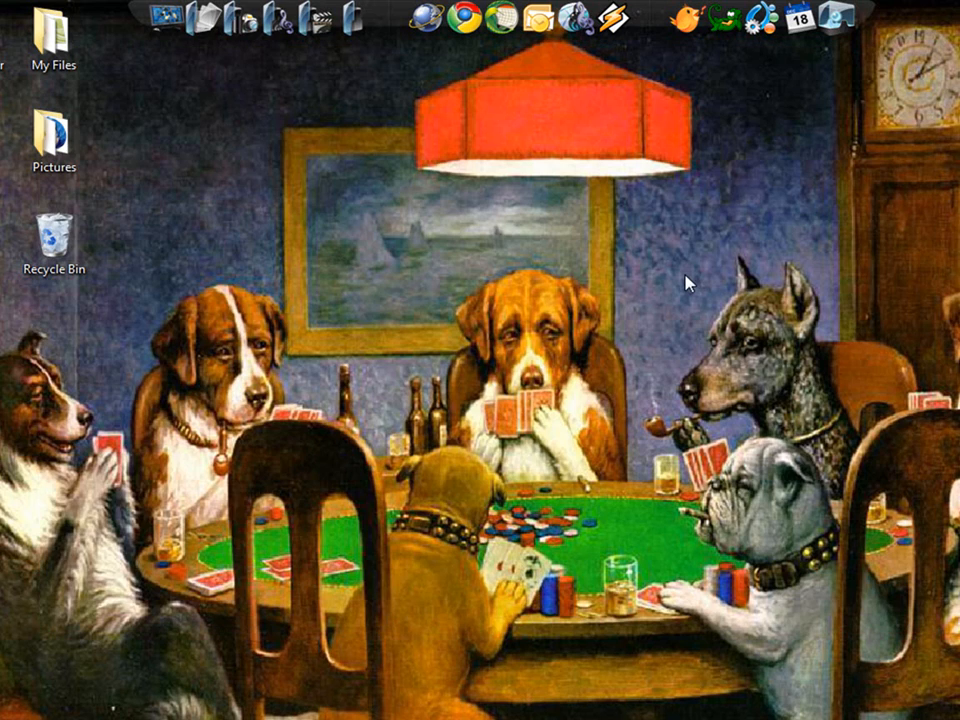